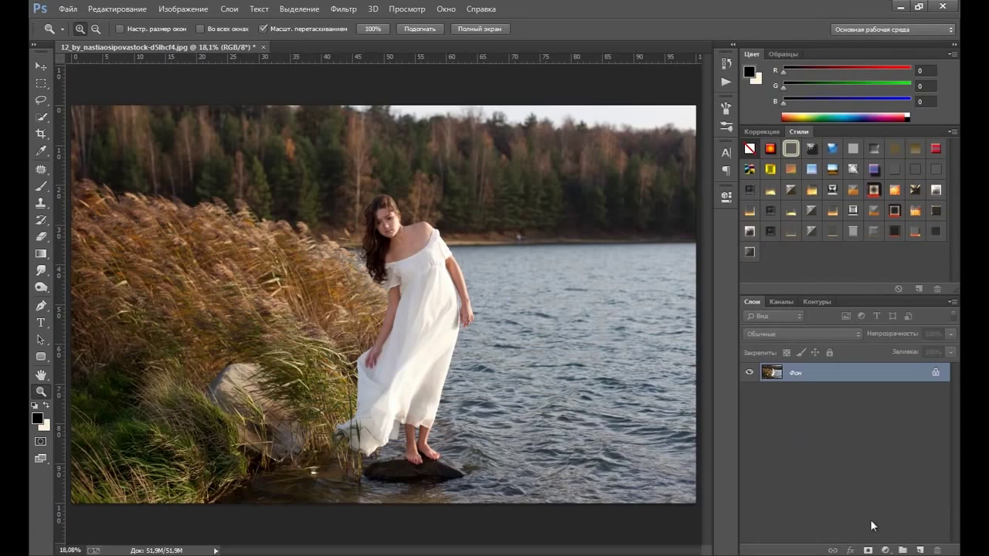
Add a Gradient Map adjustment with the Violet-Orange preset, leaving Reverse off.
click(887, 550)
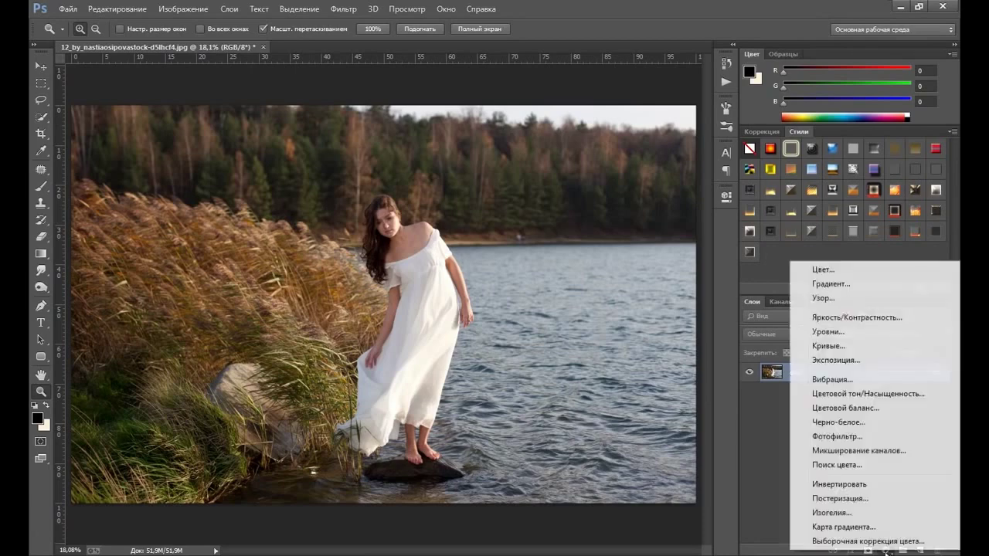
click(837, 529)
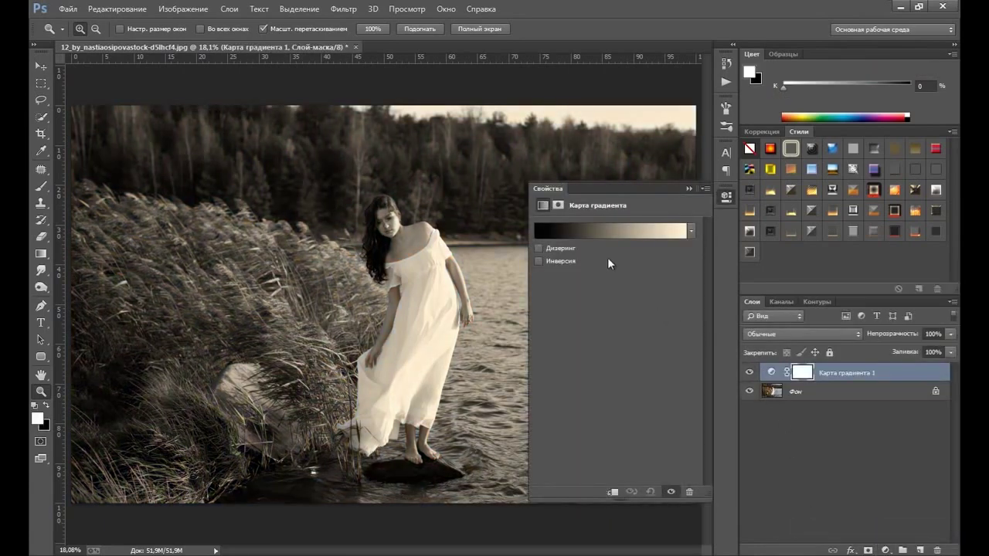
click(622, 231)
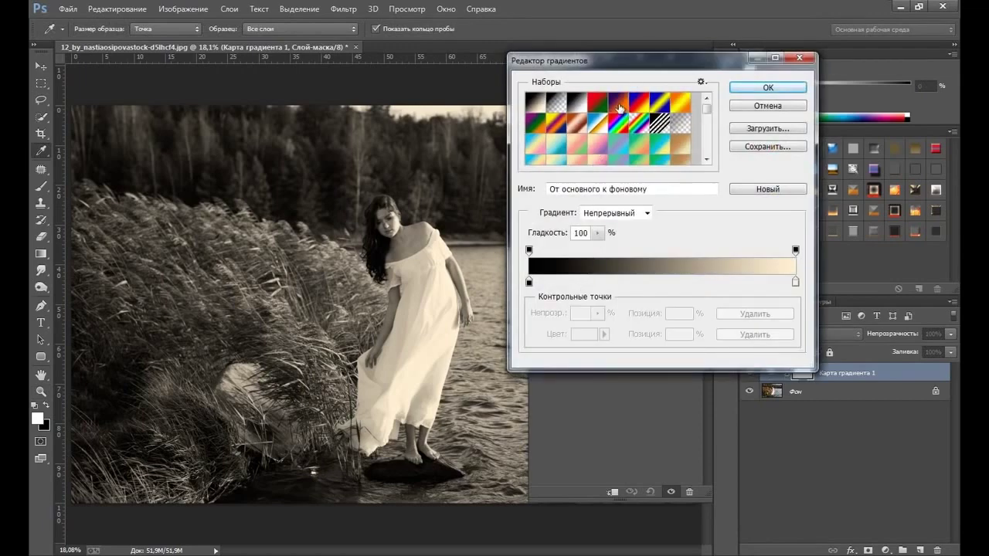
click(619, 106)
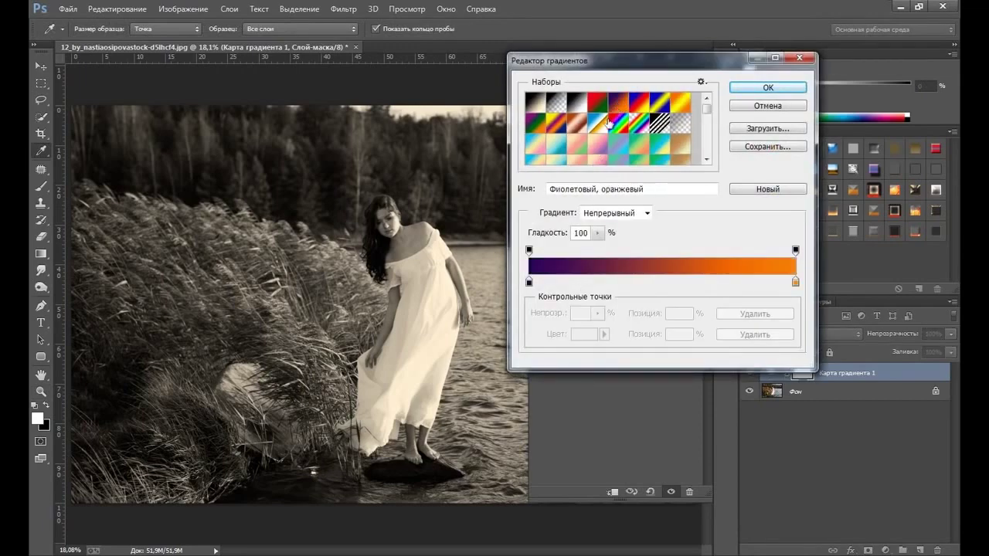
click(762, 89)
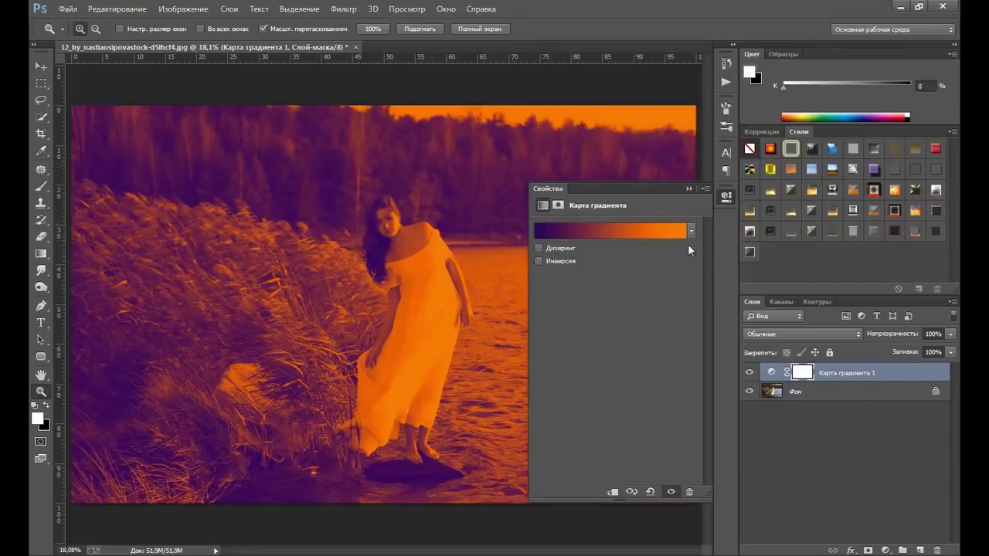
click(539, 262)
click(539, 261)
click(690, 188)
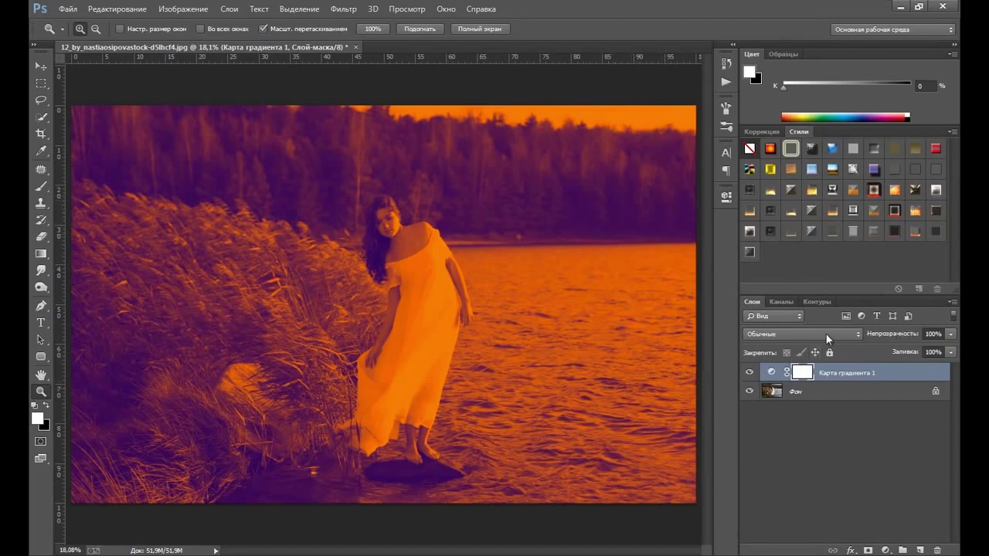
Set the Gradient Map layer to Multiply blending at 20% opacity.
click(827, 337)
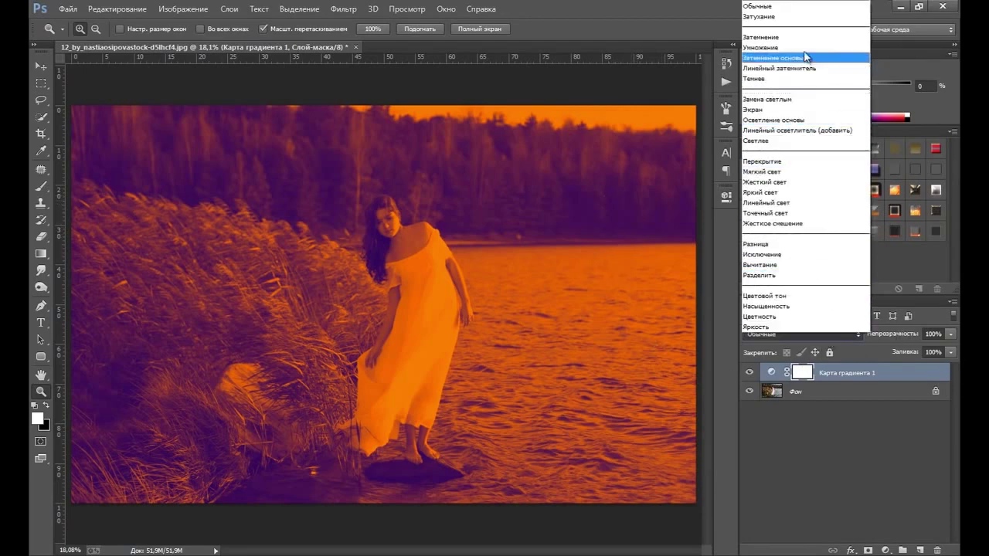
click(809, 52)
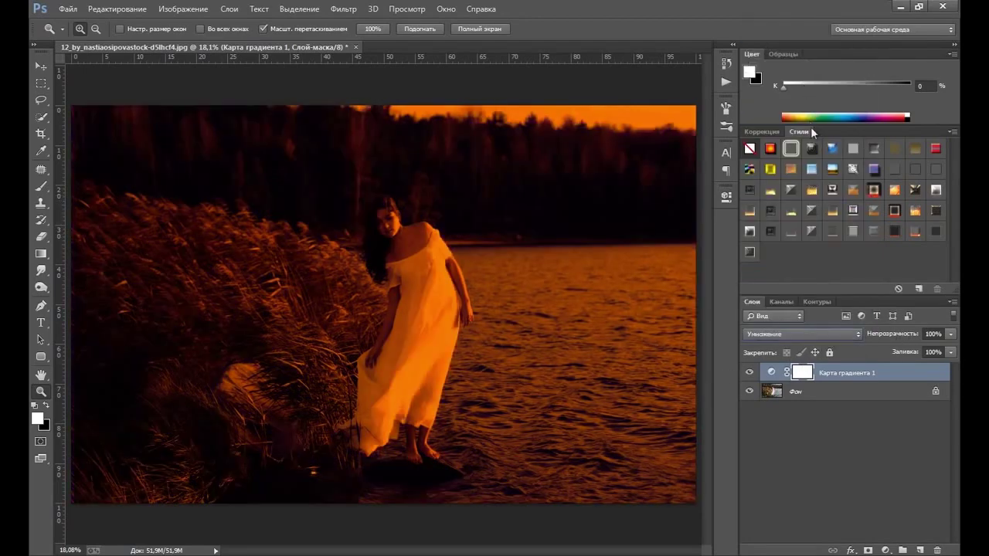
click(950, 334)
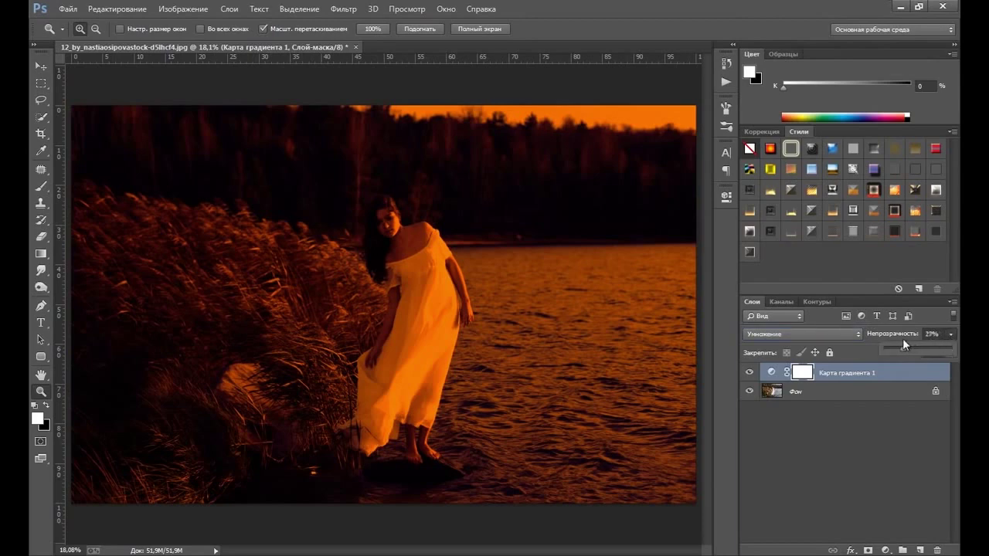
drag(903, 338, 902, 339)
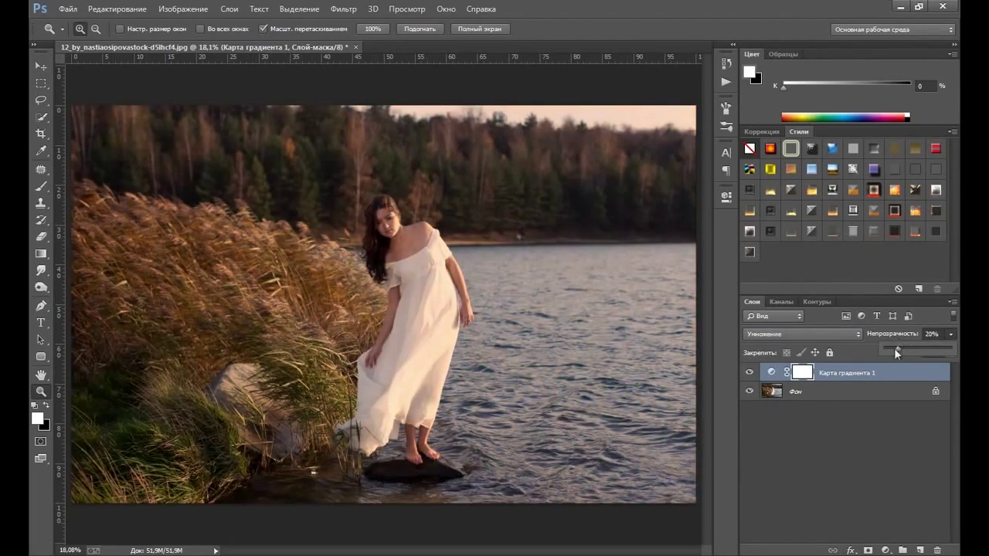
Toggle the Gradient Map layer's visibility to compare the tint before and after.
click(749, 373)
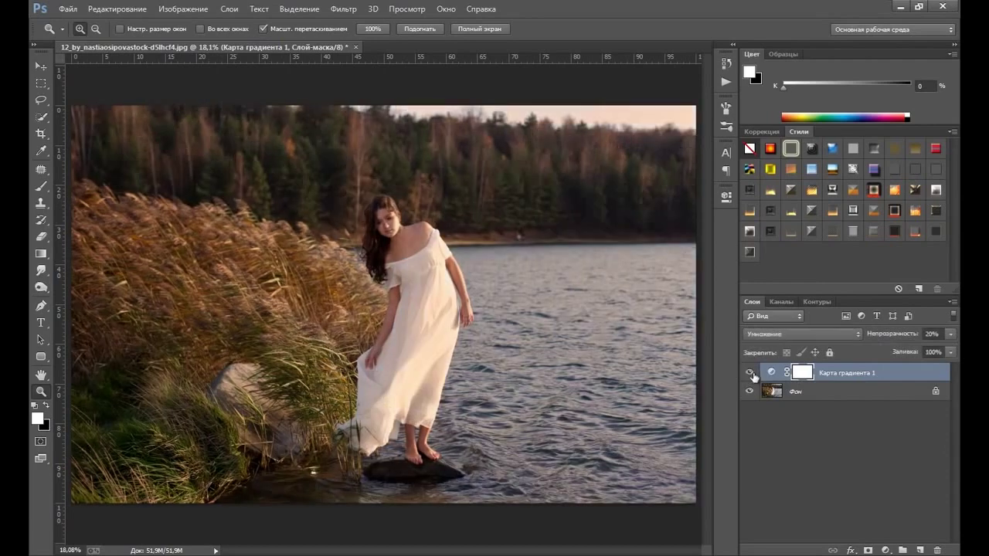
click(771, 373)
click(749, 373)
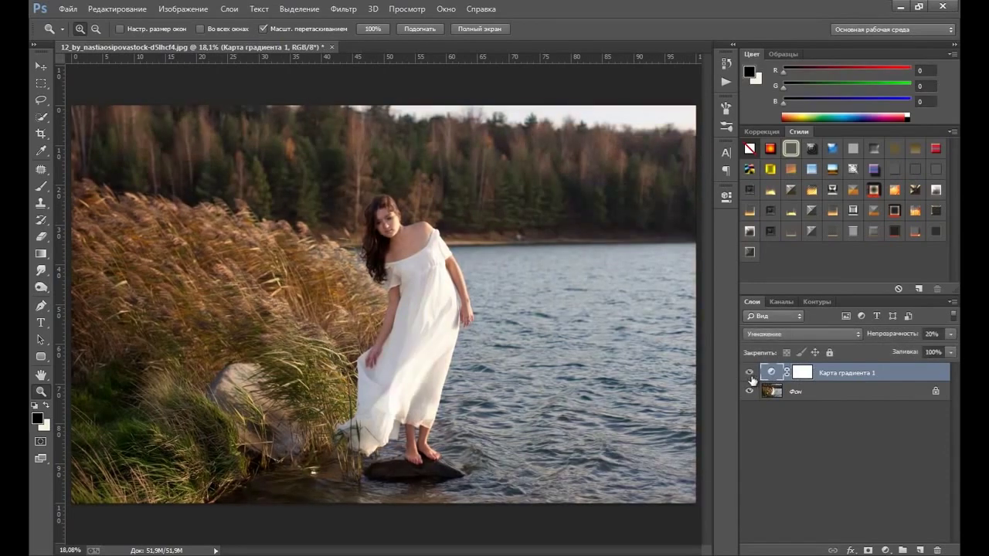
click(750, 373)
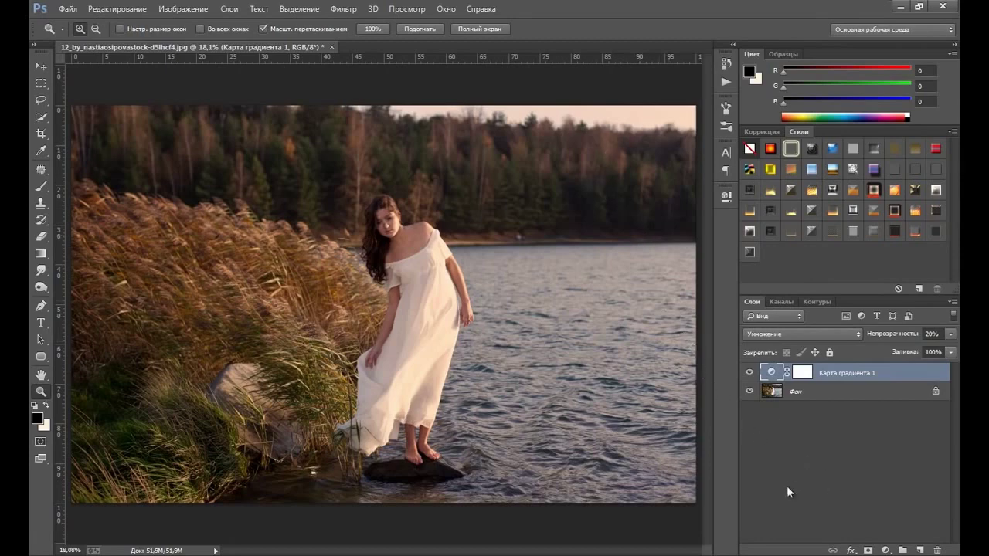
Add a Brightness/Contrast adjustment with Brightness 20 and Contrast 30.
click(887, 550)
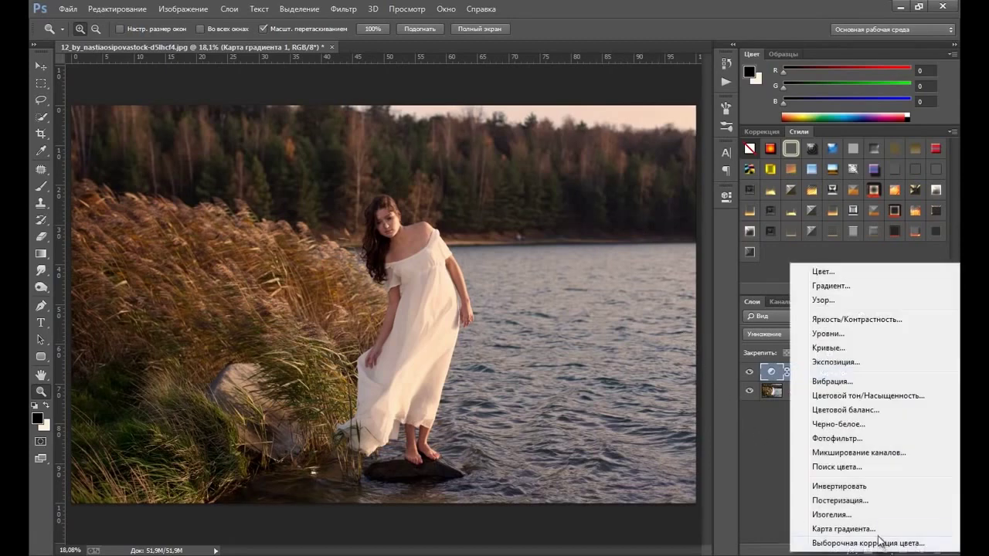
click(857, 319)
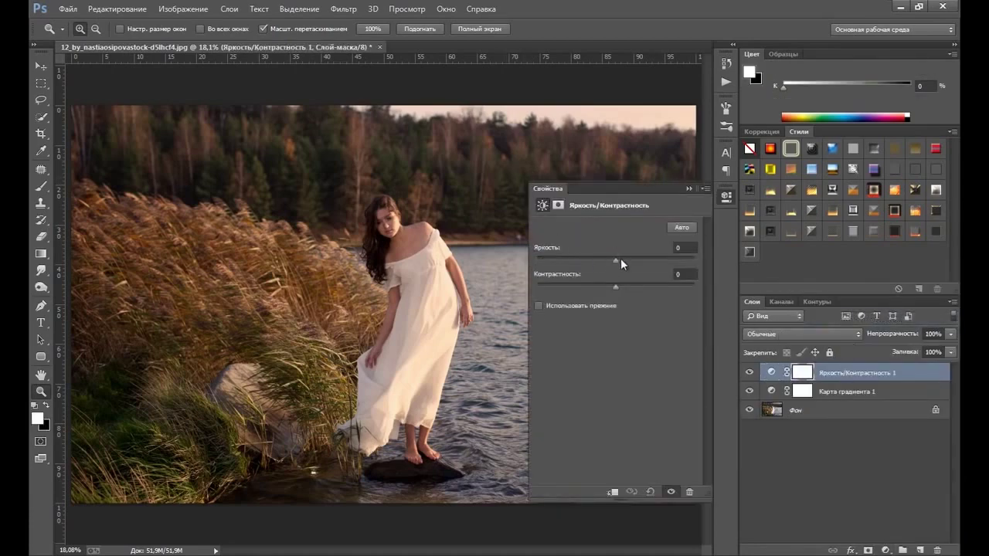
drag(615, 258, 622, 257)
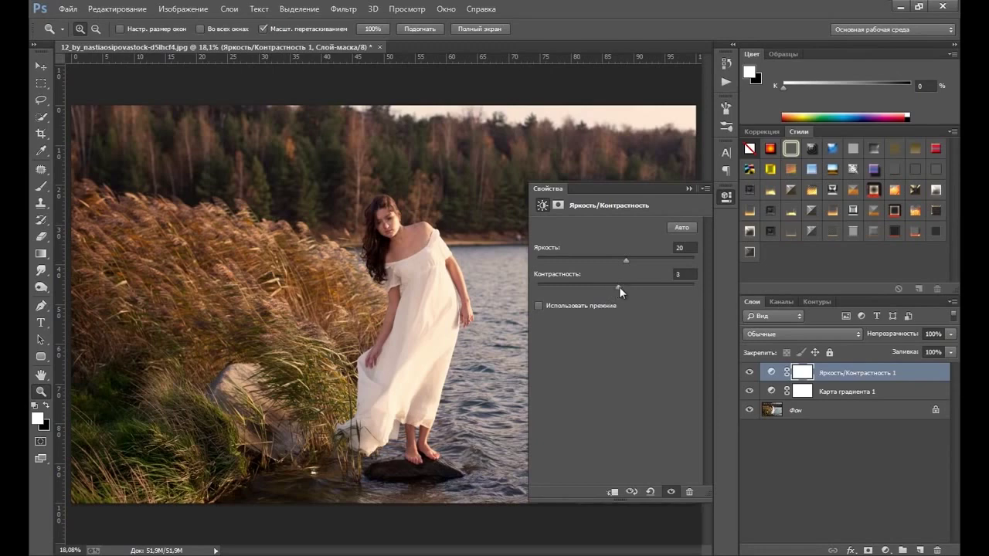
drag(619, 288, 626, 290)
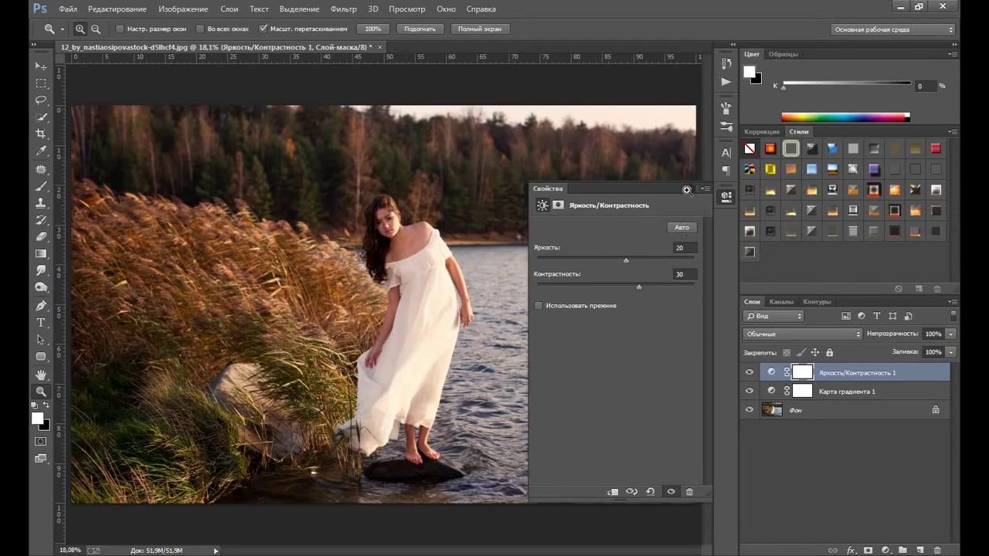
click(687, 190)
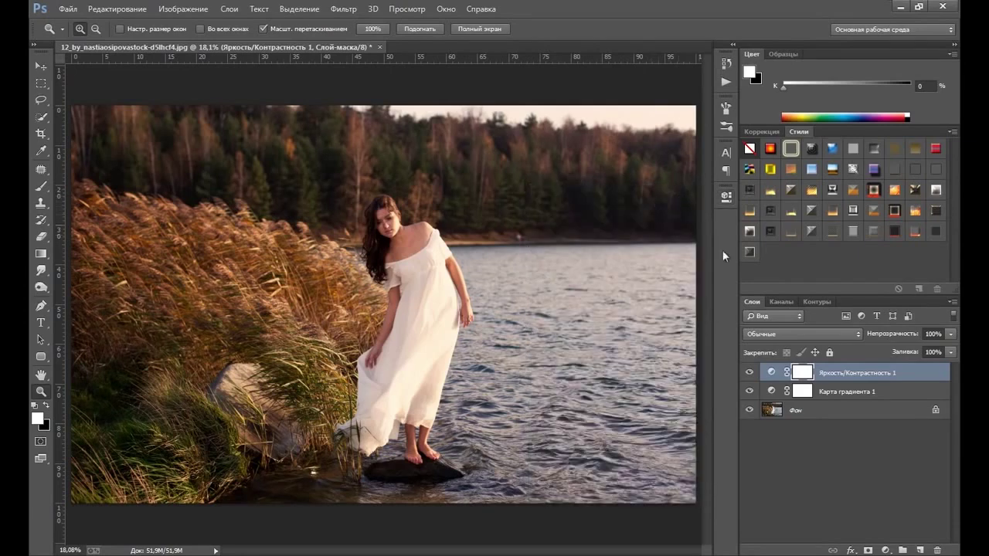
Add a Solid Color fill layer in cream #fdf1d5.
click(886, 550)
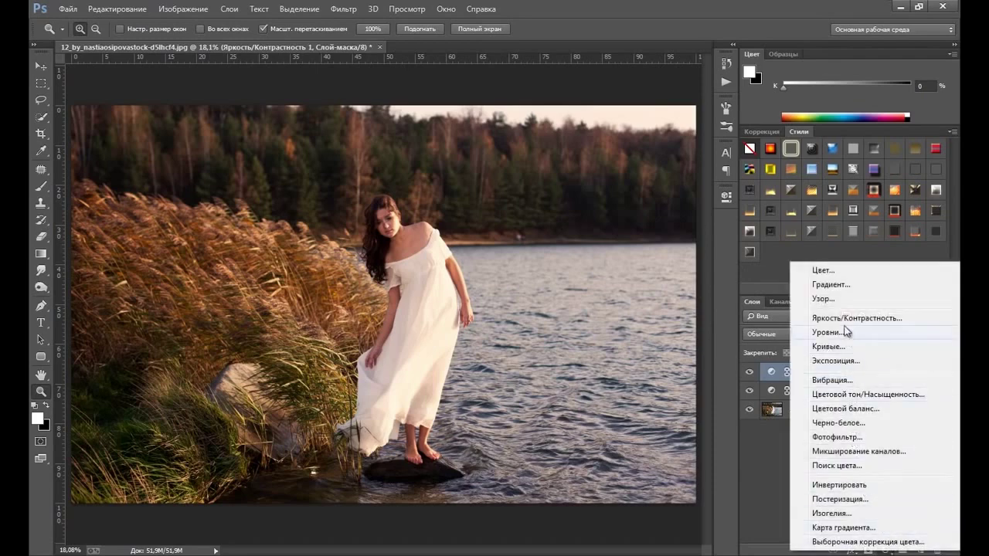
click(822, 271)
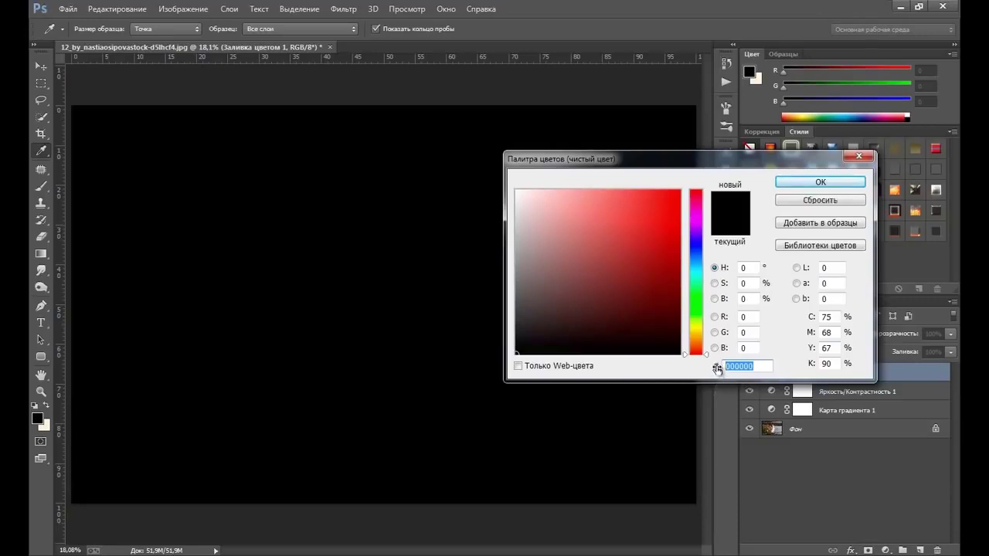
text(fdf)
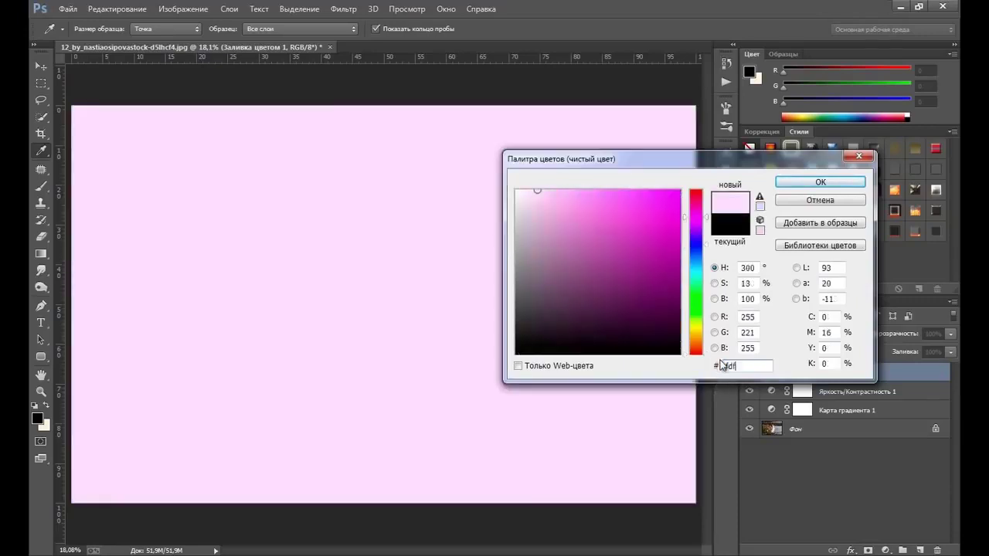
text(1d)
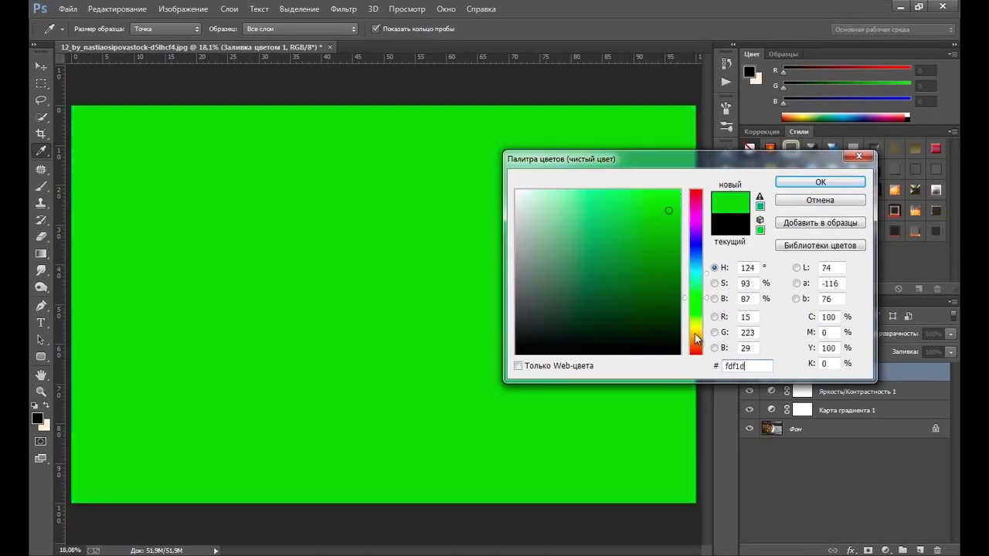
text(5)
drag(687, 161, 687, 152)
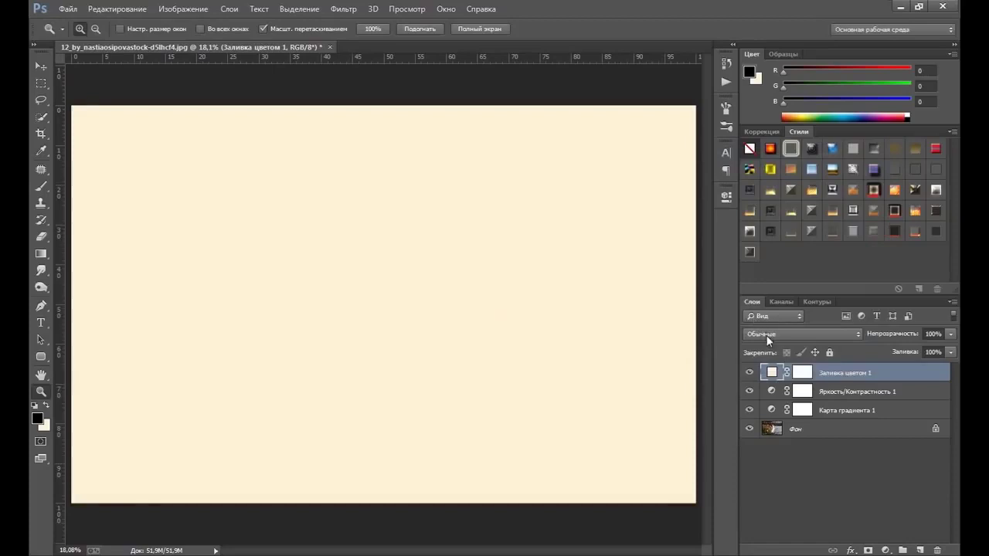
click(768, 334)
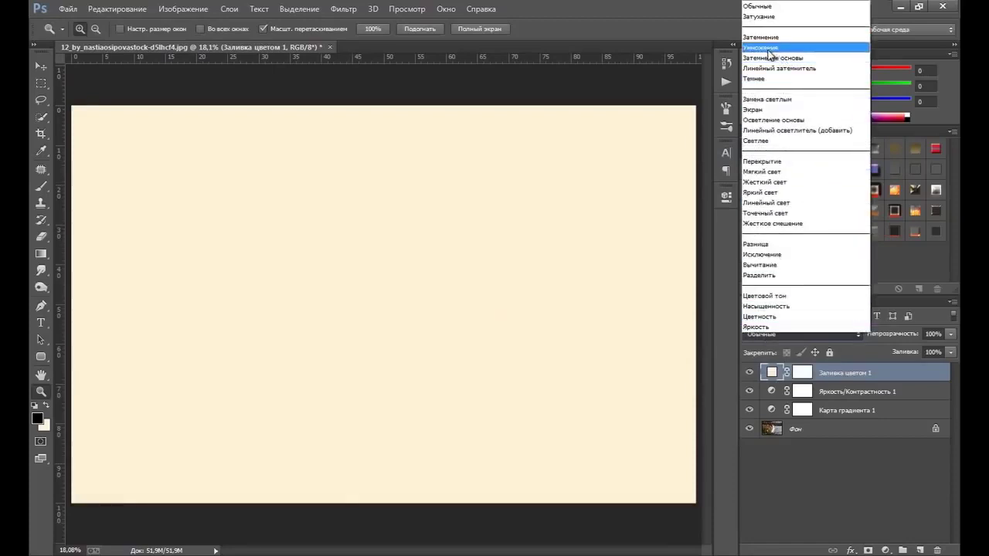
Set the cream fill to Multiply and toggle its visibility to compare.
click(769, 48)
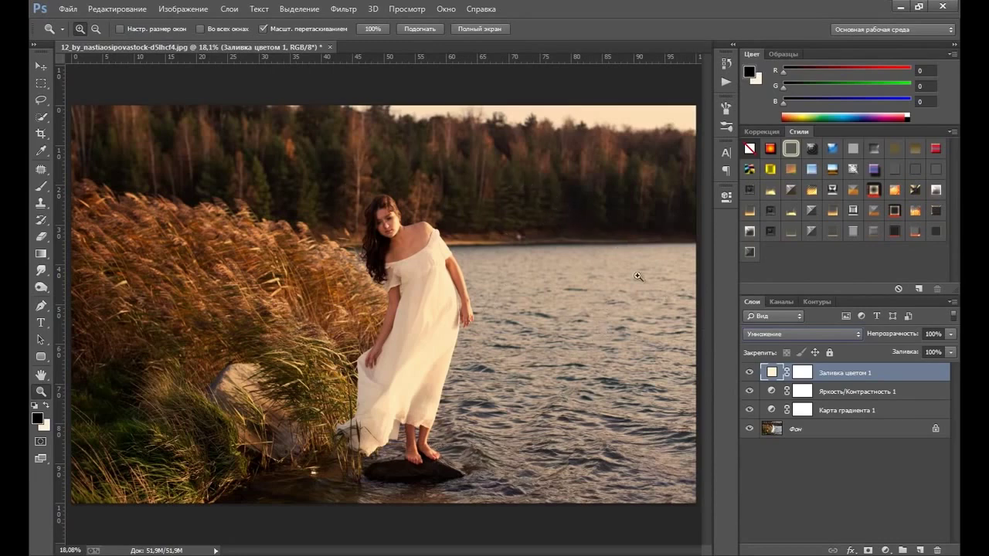
click(749, 373)
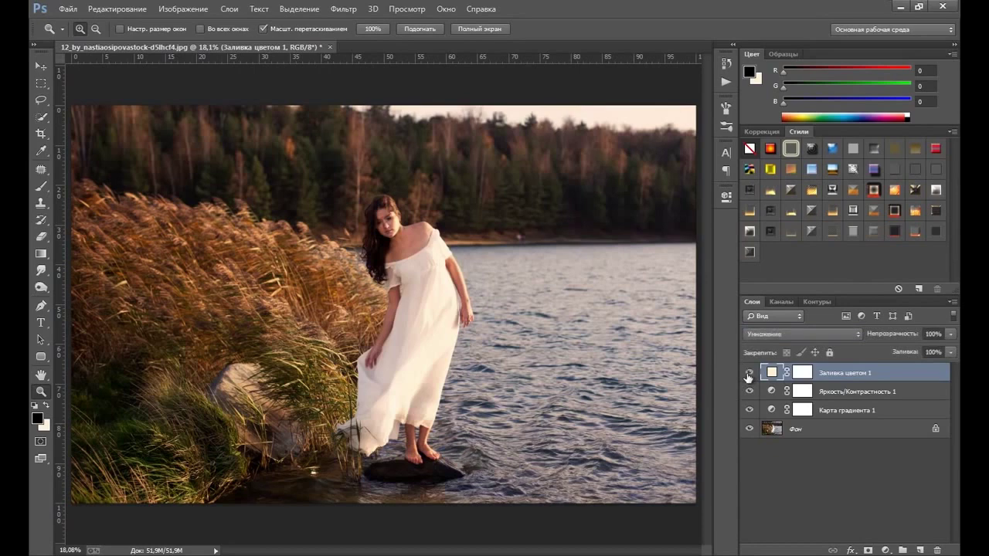
click(748, 373)
click(749, 373)
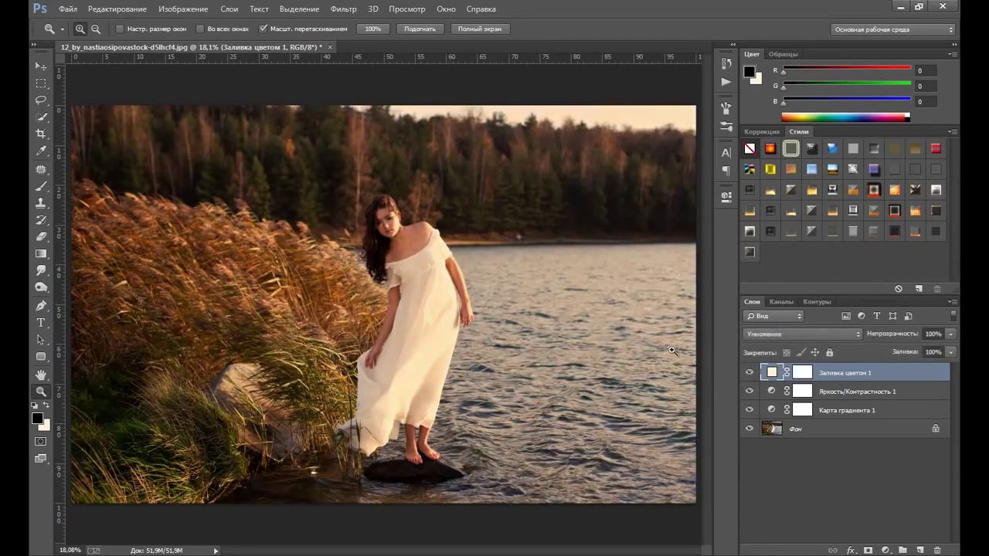
click(885, 550)
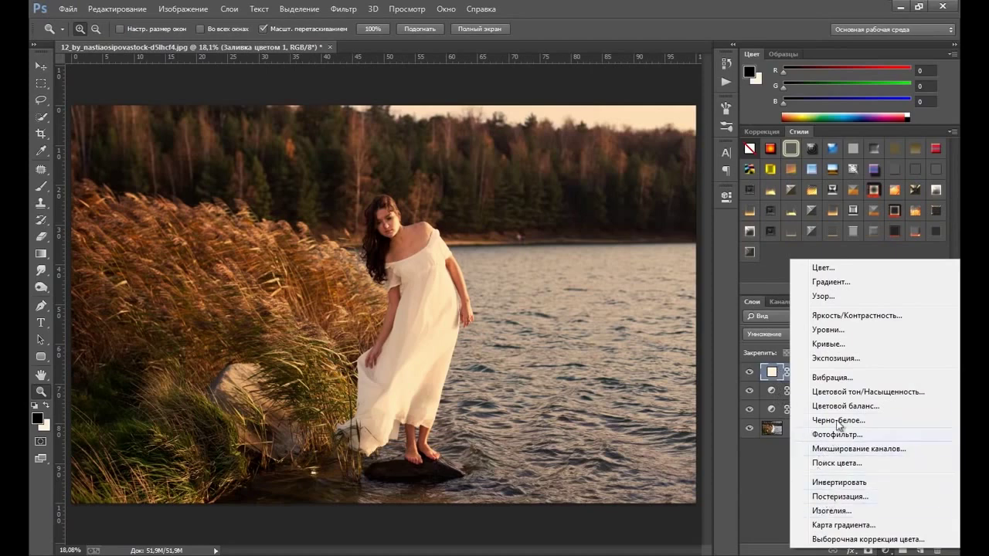
Add a Levels adjustment with the RGB midtone raised to 1,31.
click(829, 330)
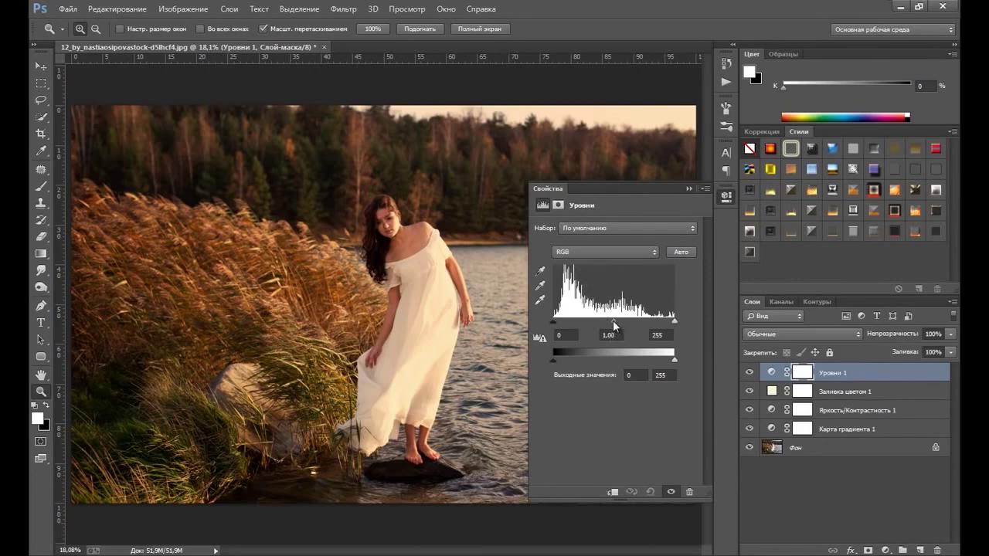
drag(613, 320, 610, 320)
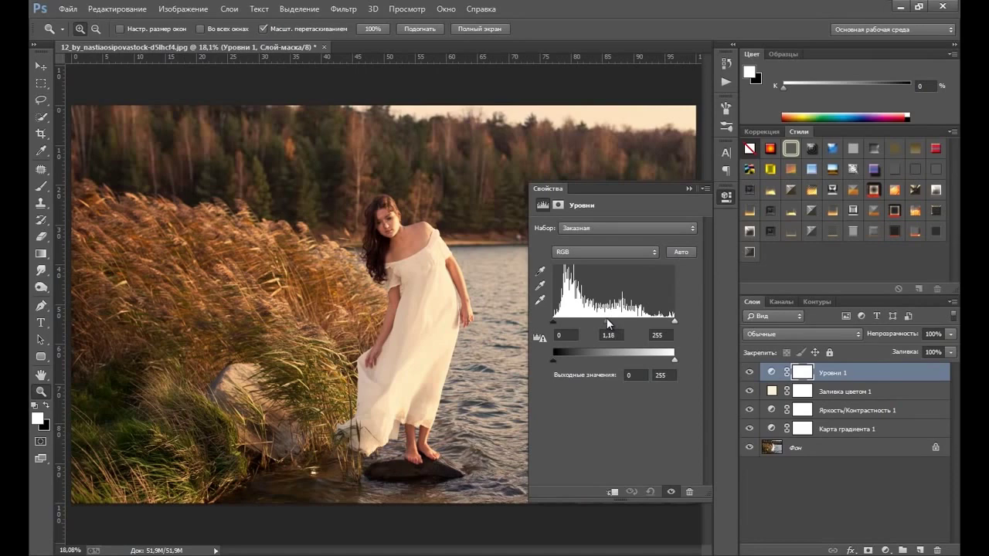
drag(607, 321, 603, 321)
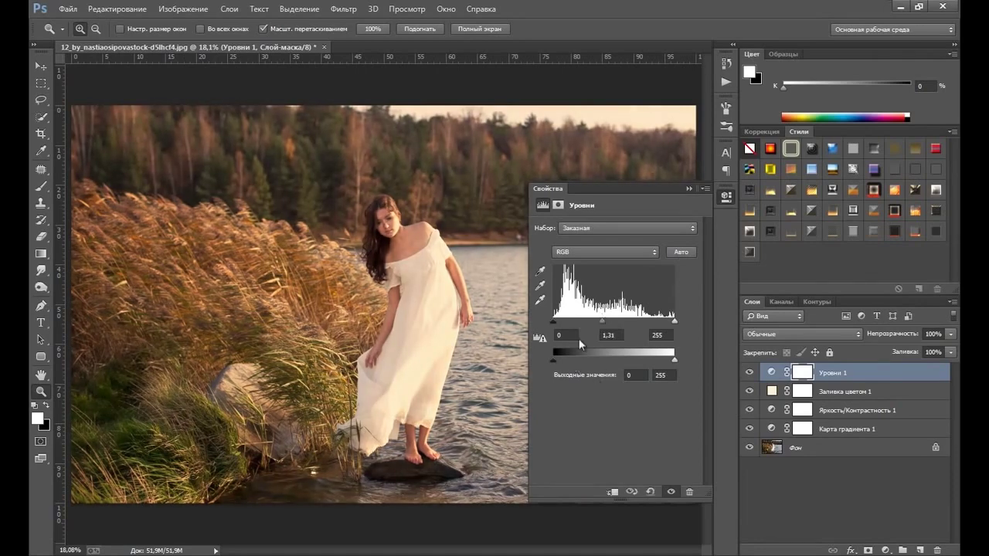
Raise the Red channel's output black level in Levels to warm the shadows.
click(634, 255)
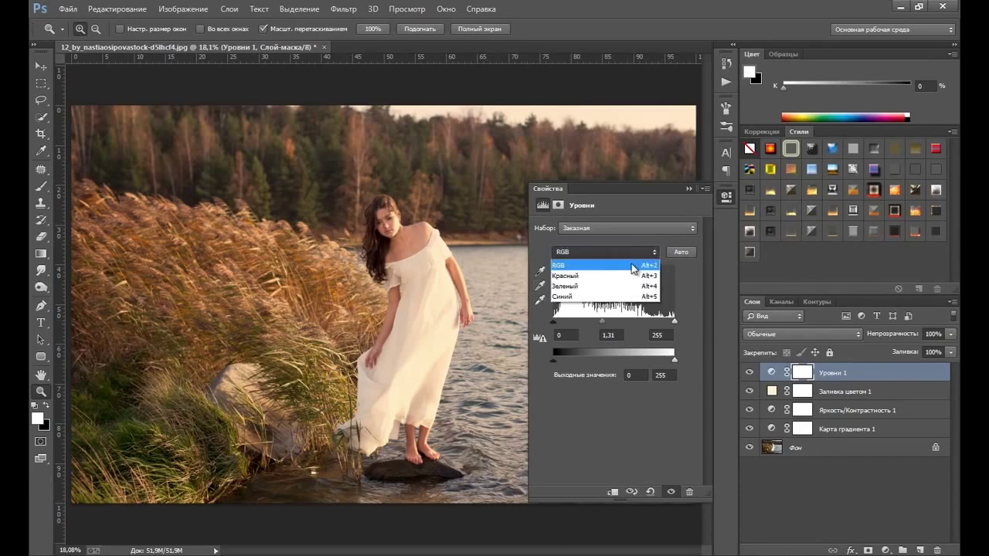
click(594, 277)
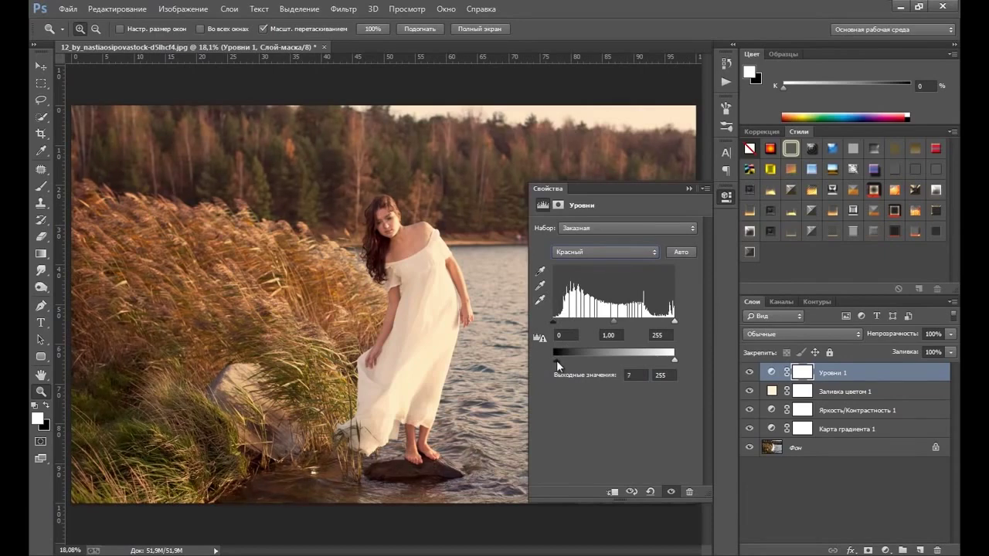
drag(557, 361, 560, 363)
click(688, 189)
click(771, 372)
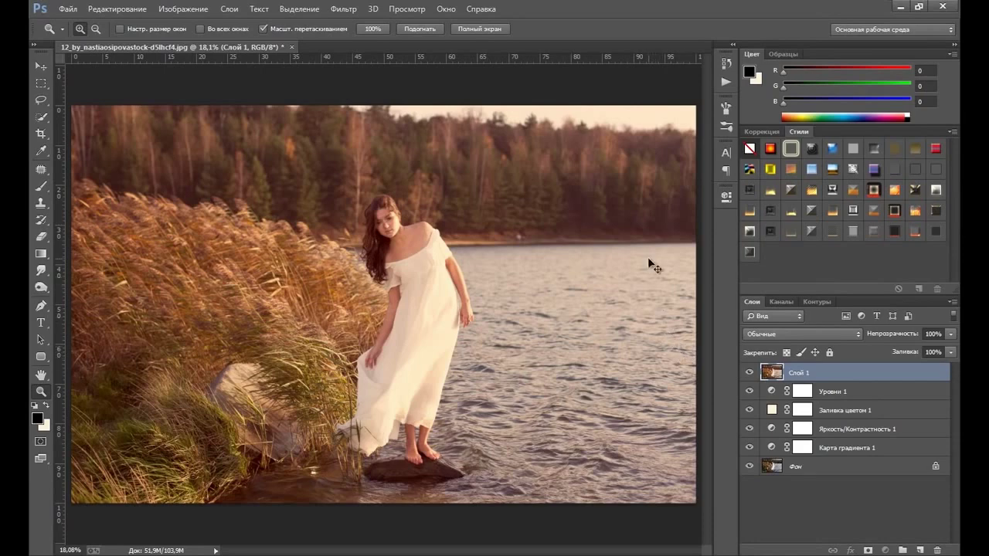
Desaturate the merged Layer 1 to black-and-white with Shift+Ctrl+U.
key(ctrl+shift+u)
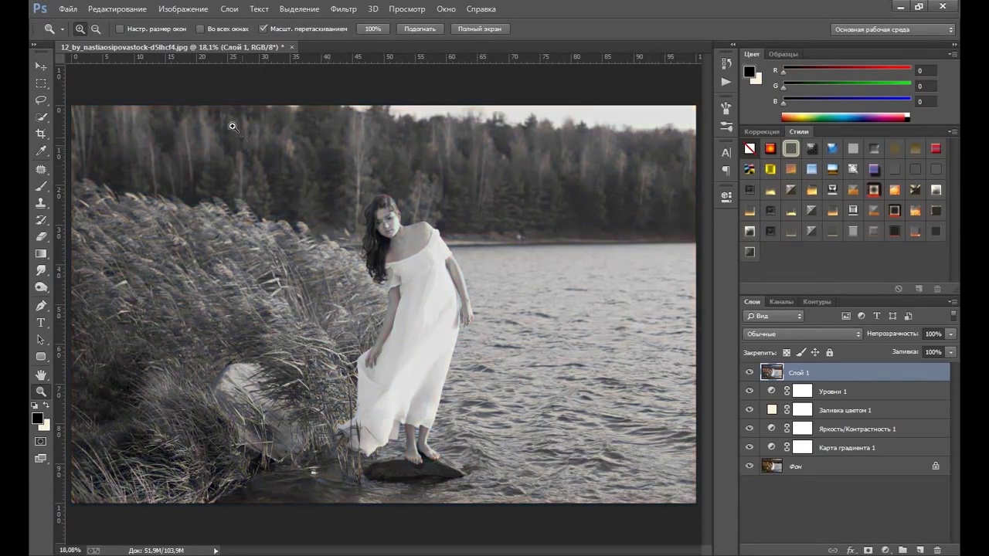
click(175, 12)
mouse_move(232, 42)
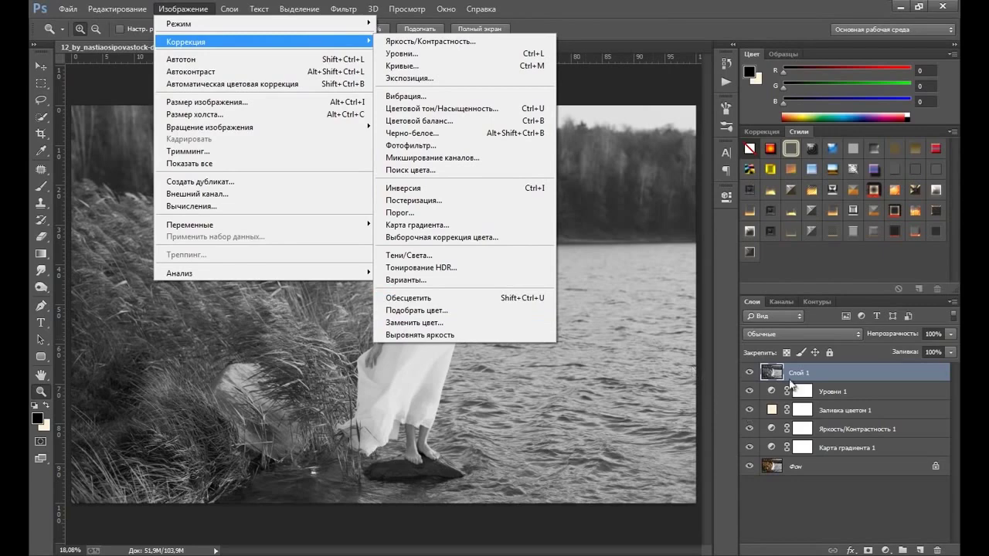
click(776, 377)
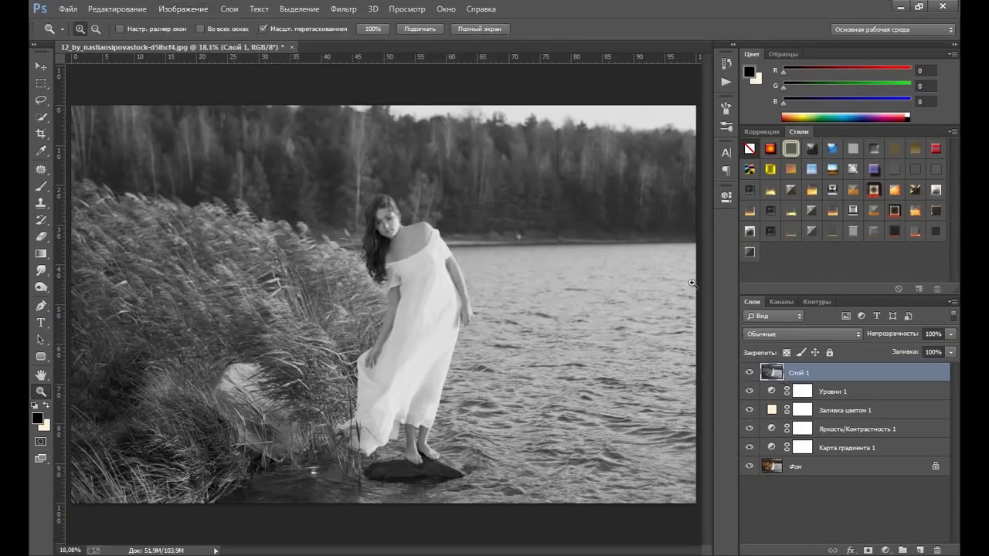
Blend Layer 1 in Soft Light at 50% opacity and compare it hidden.
click(776, 336)
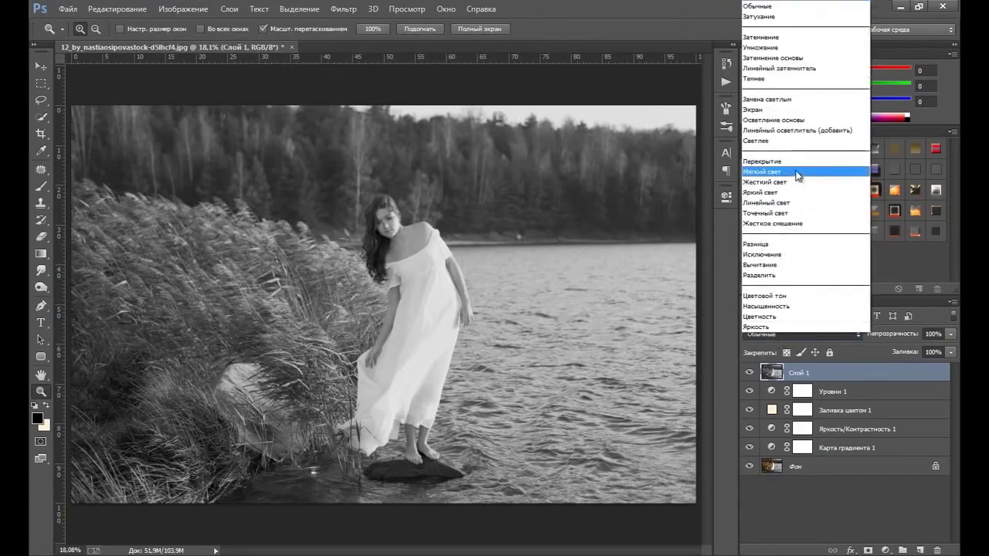
click(789, 181)
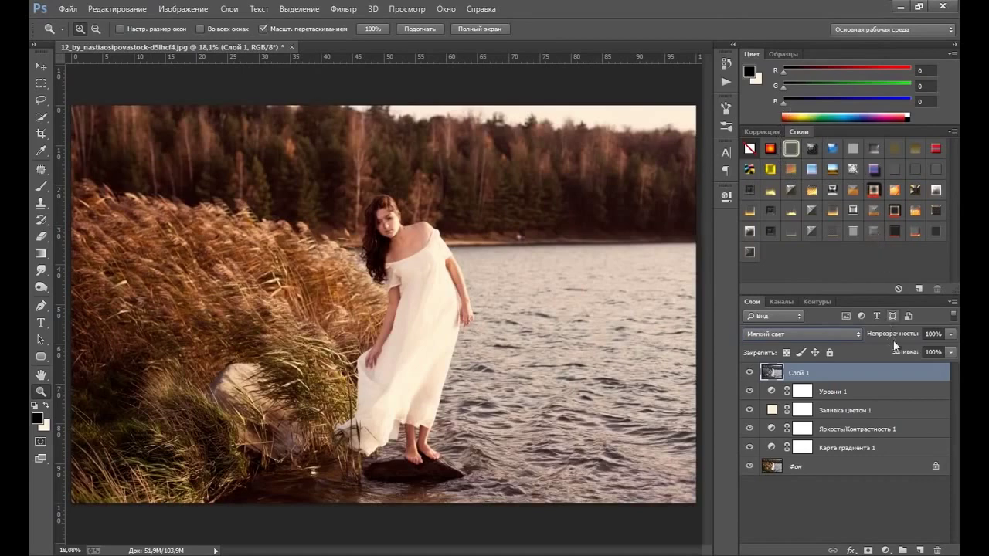
click(933, 335)
text(5)
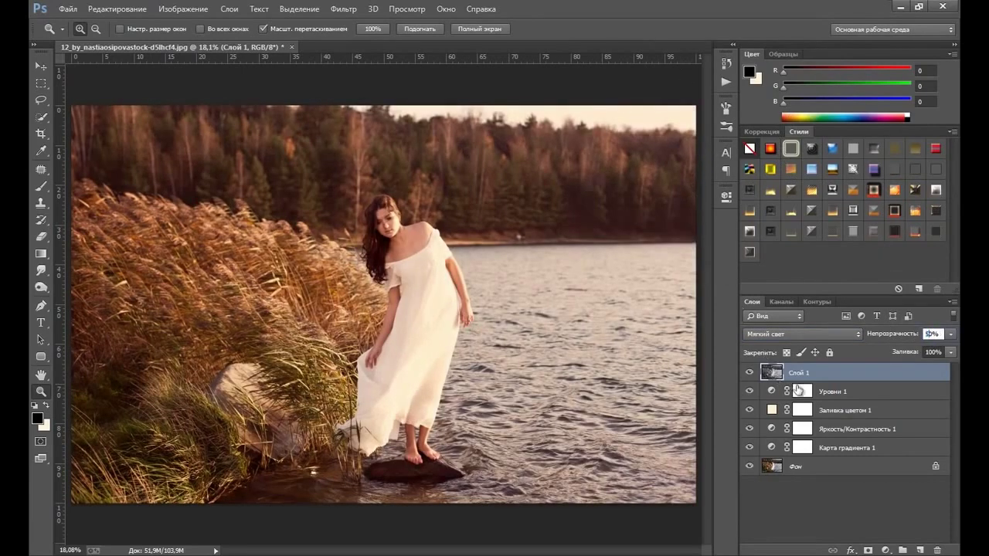
key(Return)
click(749, 373)
Add a new Layer 2 filled with black and give it a layer mask.
click(919, 550)
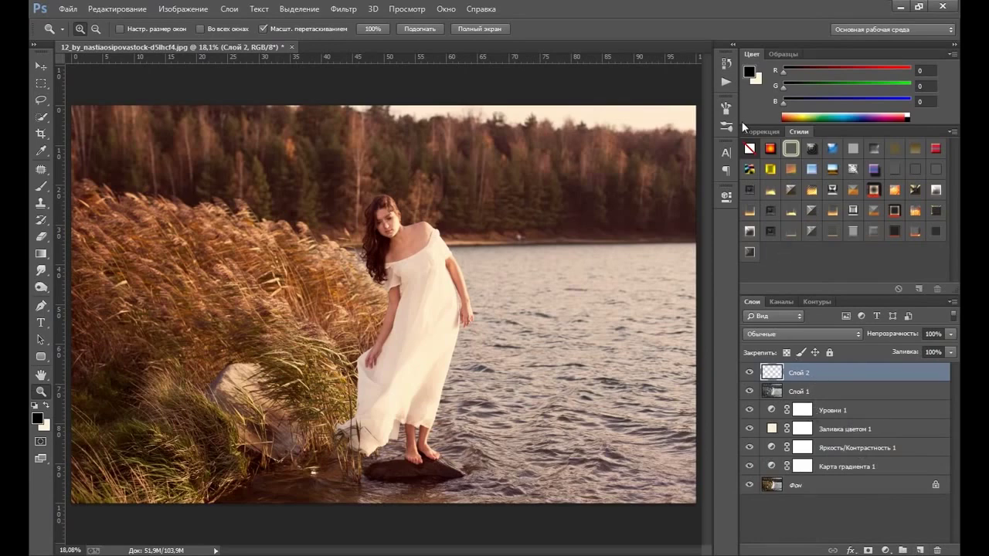
key(alt+BackSpace)
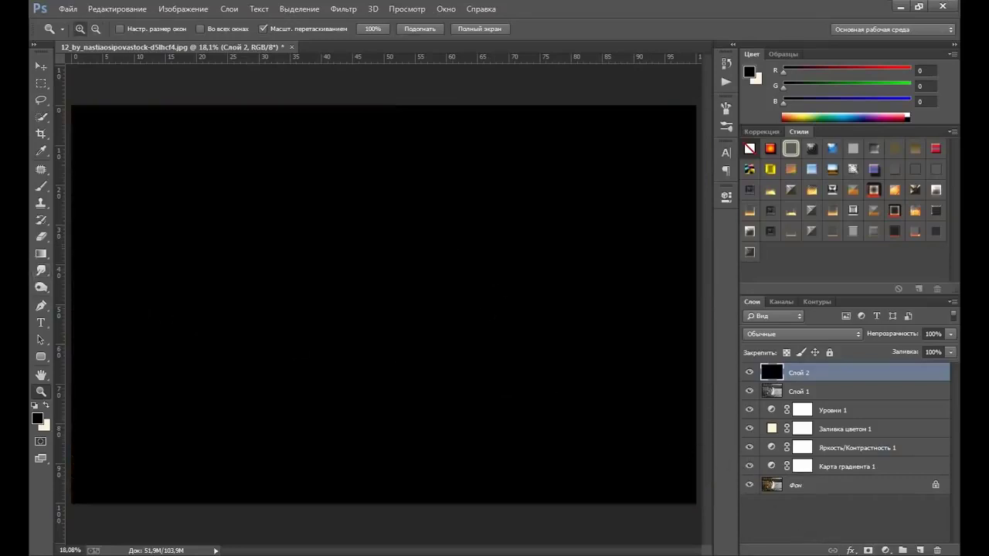
click(869, 550)
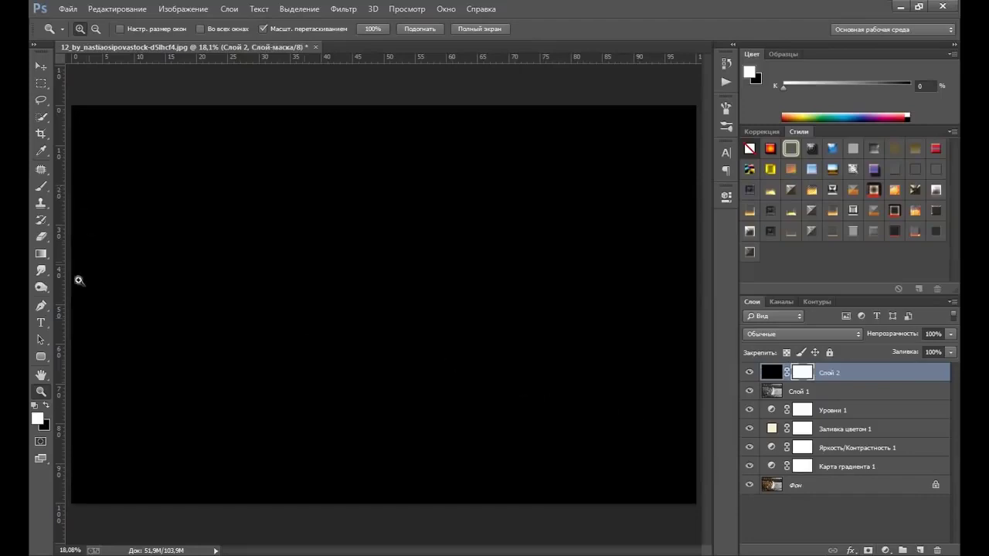
Set the Gradient tool to a radial Black, White gradient.
click(41, 255)
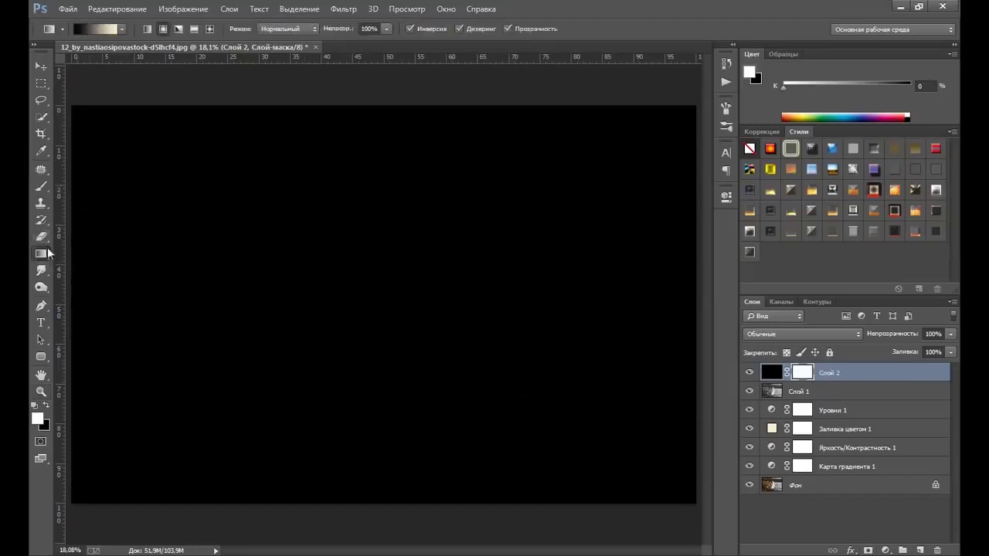
click(164, 30)
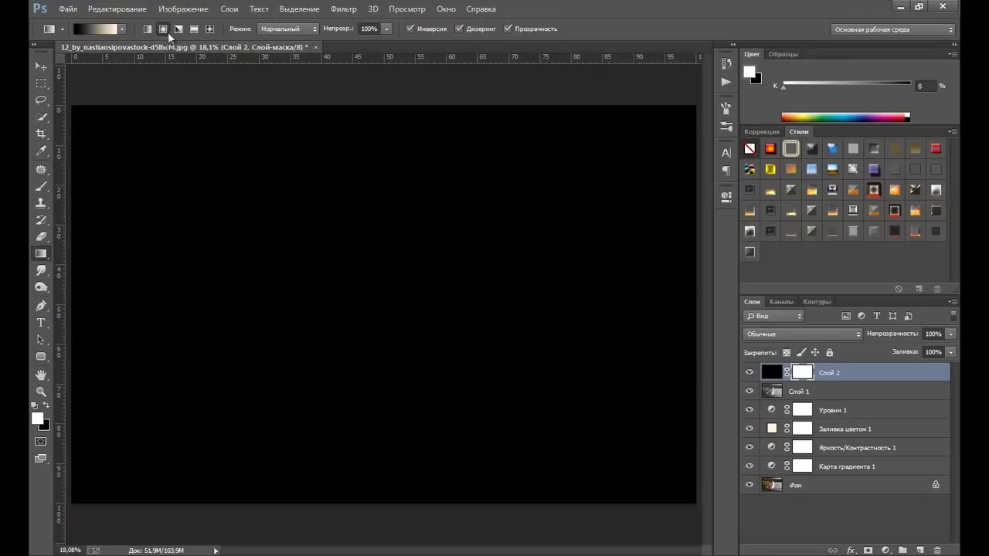
click(121, 30)
click(105, 66)
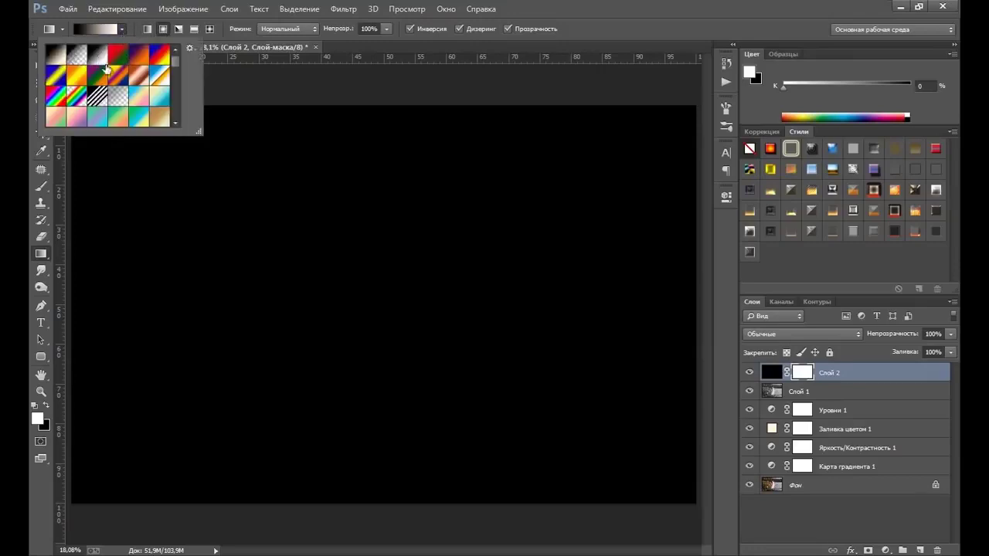
click(580, 40)
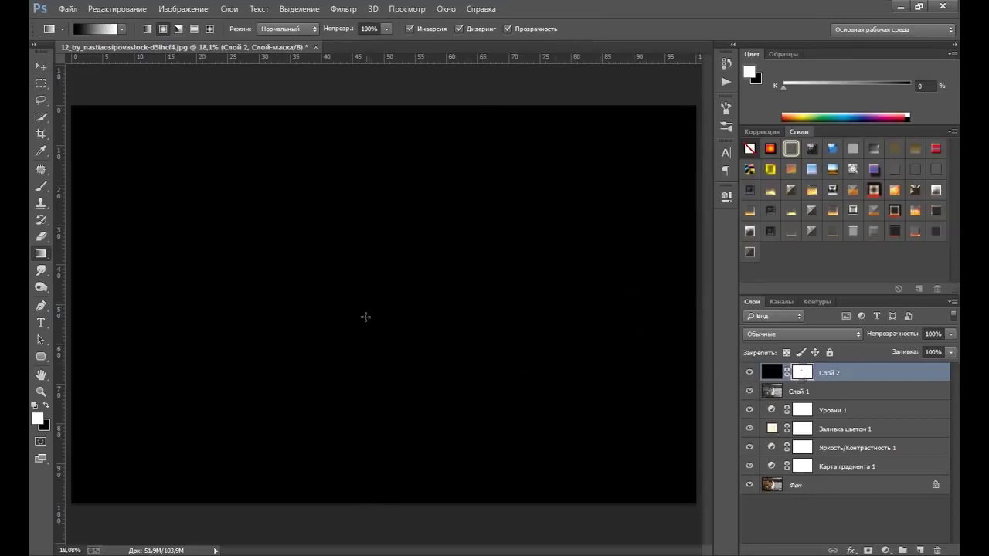
Draw a radial gradient on Layer 2's mask with Reverse off, clearing the centre.
drag(376, 309, 703, 102)
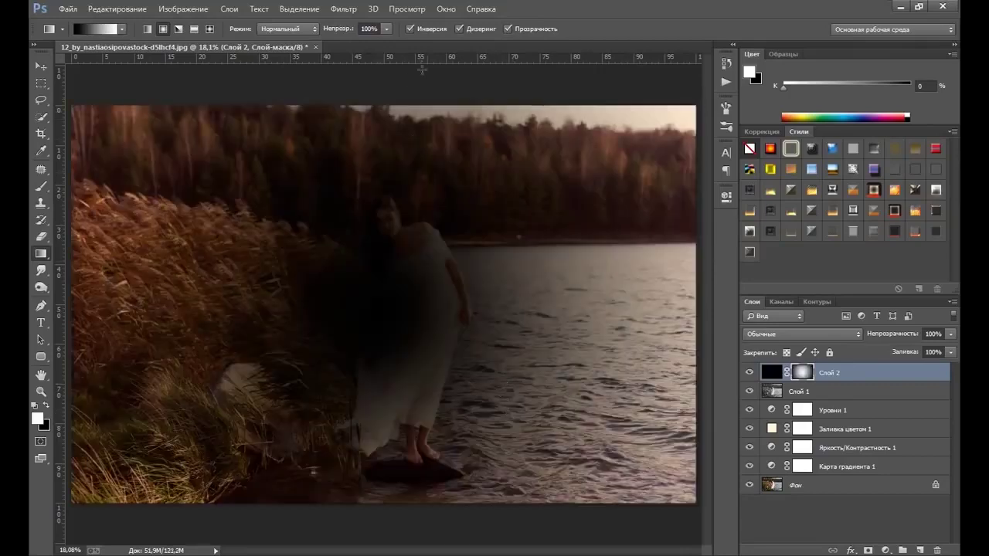
click(411, 29)
drag(381, 312, 654, 147)
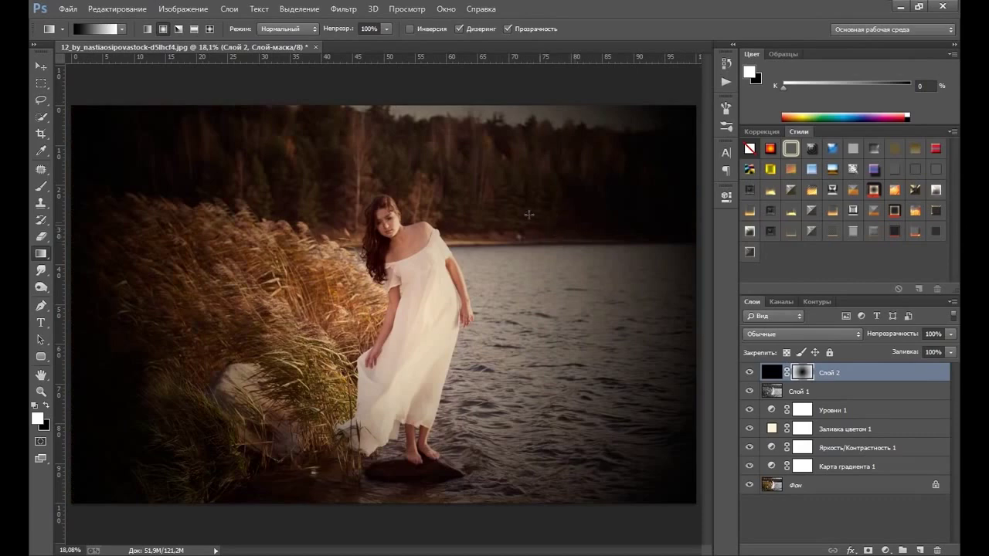
Lower the vignette layer's opacity to 70%.
click(952, 350)
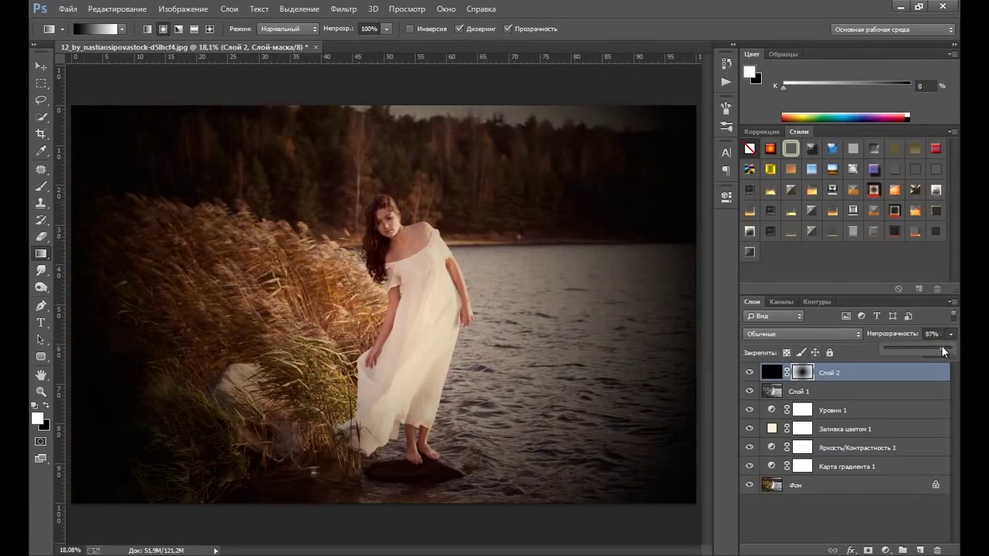
drag(942, 346, 933, 349)
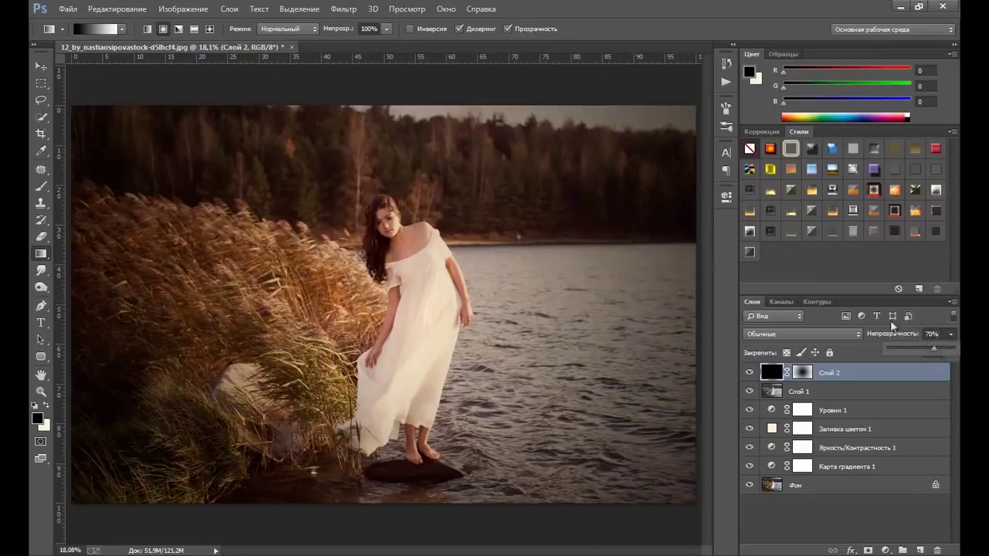
click(949, 336)
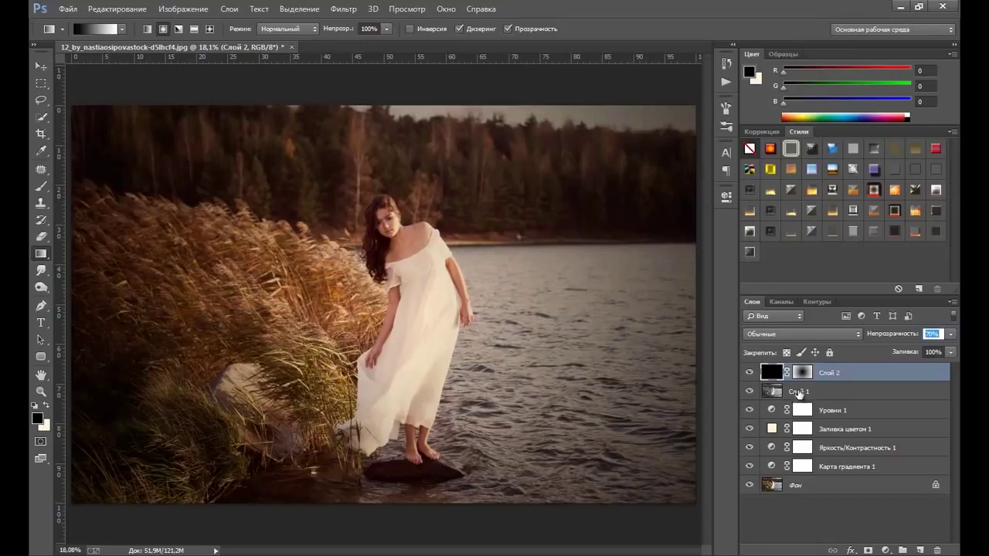
key(Return)
Add an Exposure adjustment with offset +0,0083 and compare it on and off.
click(886, 551)
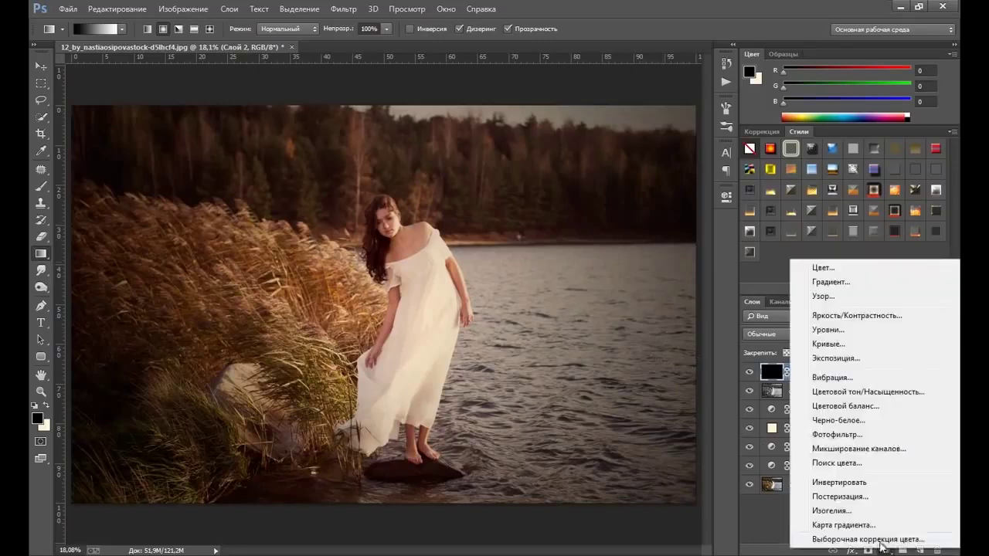
click(848, 356)
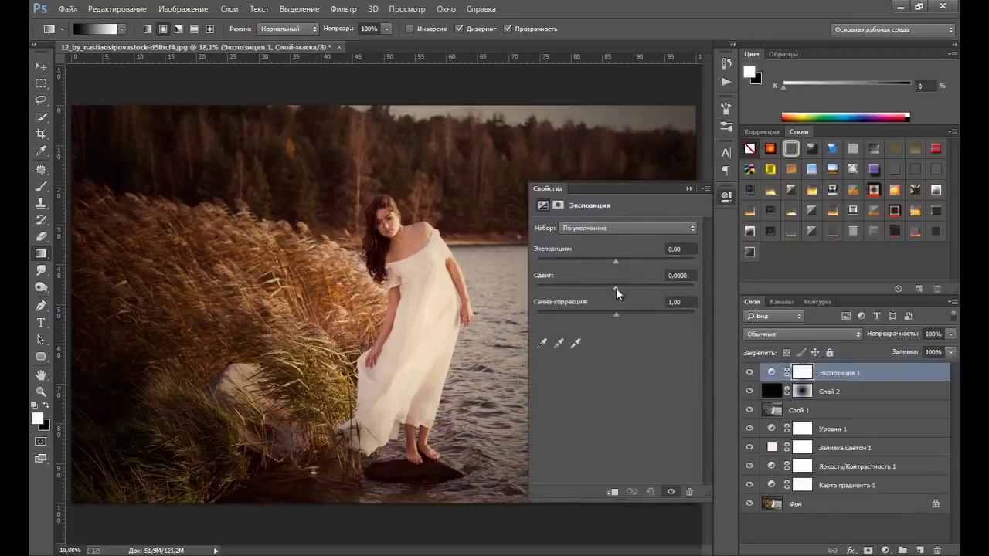
drag(616, 287, 616, 289)
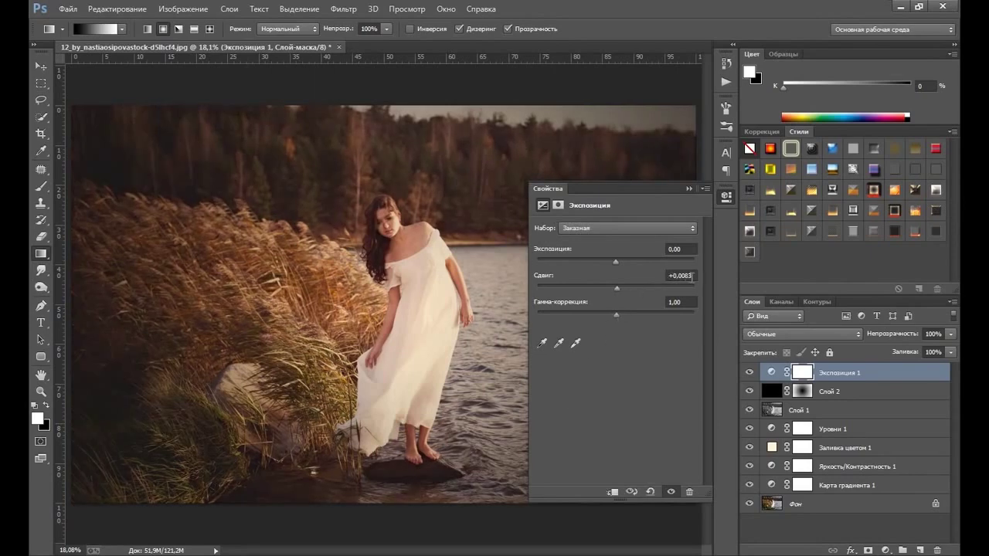
click(690, 188)
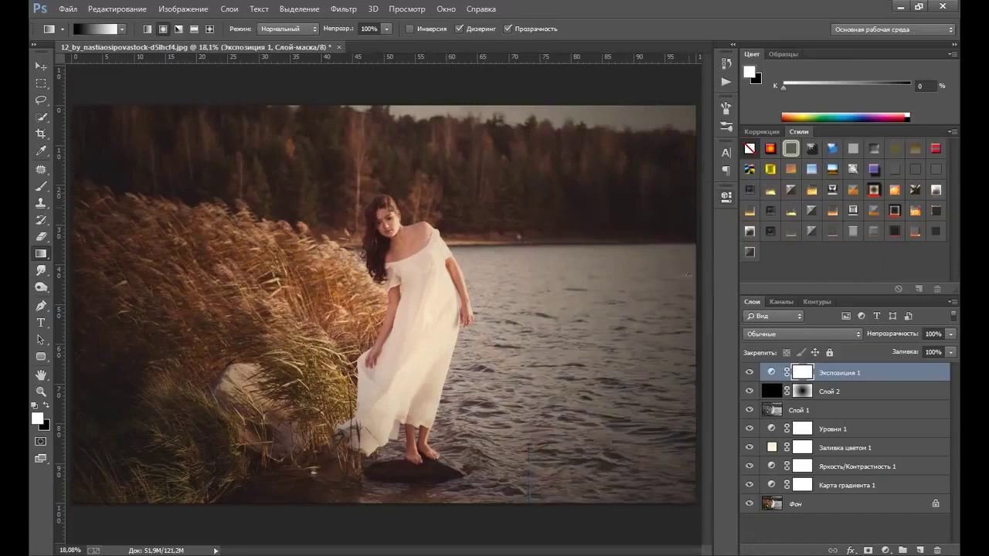
click(750, 373)
key(ctrl+2)
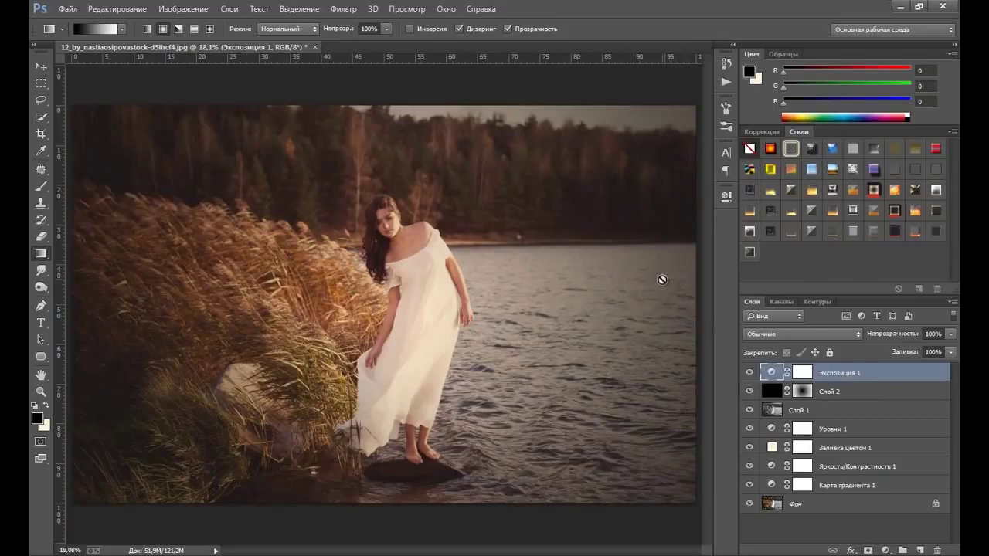
Stamp visible layers into Layer 3 and apply Unsharp Mask: 150%, radius 3,0, threshold 0.
key(ctrl+shift+alt+e)
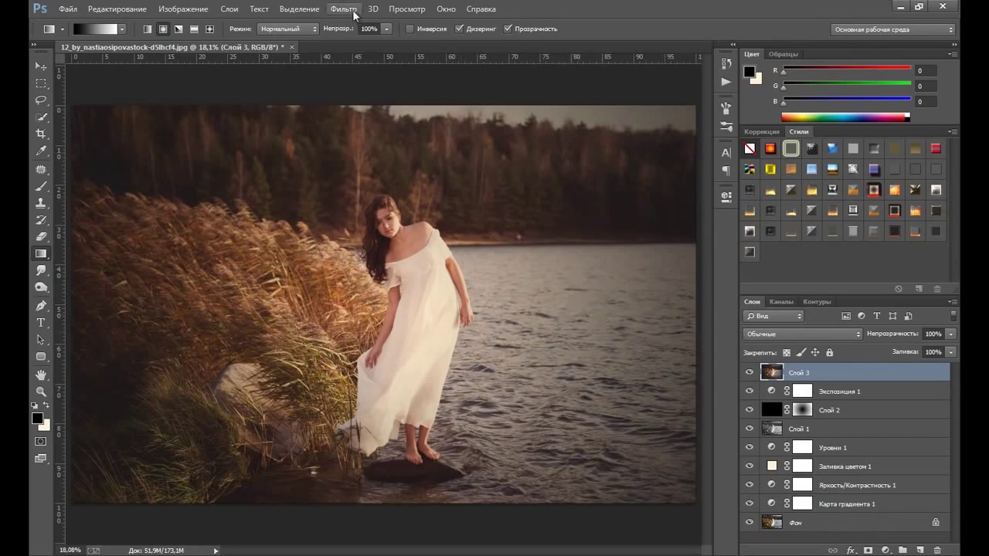
click(343, 9)
mouse_move(373, 250)
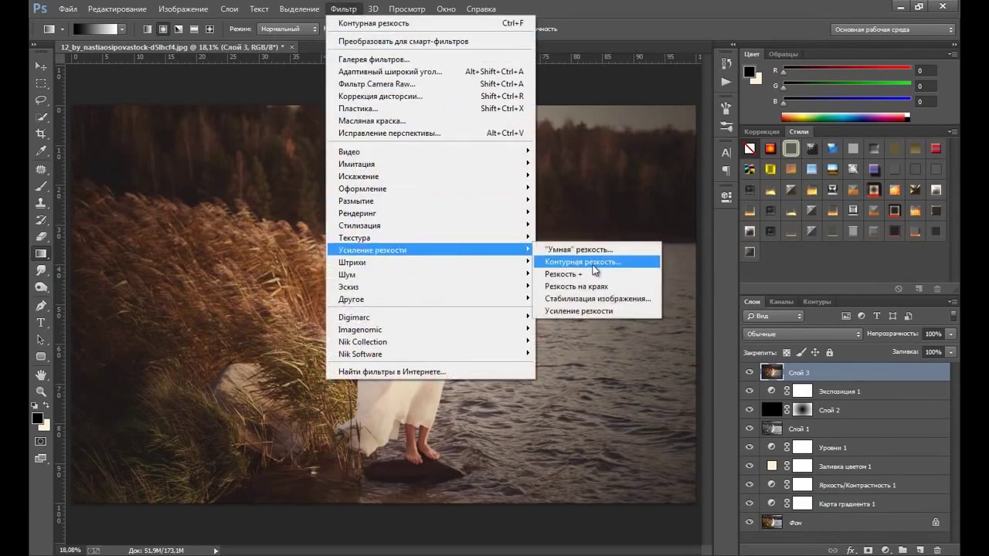
click(584, 262)
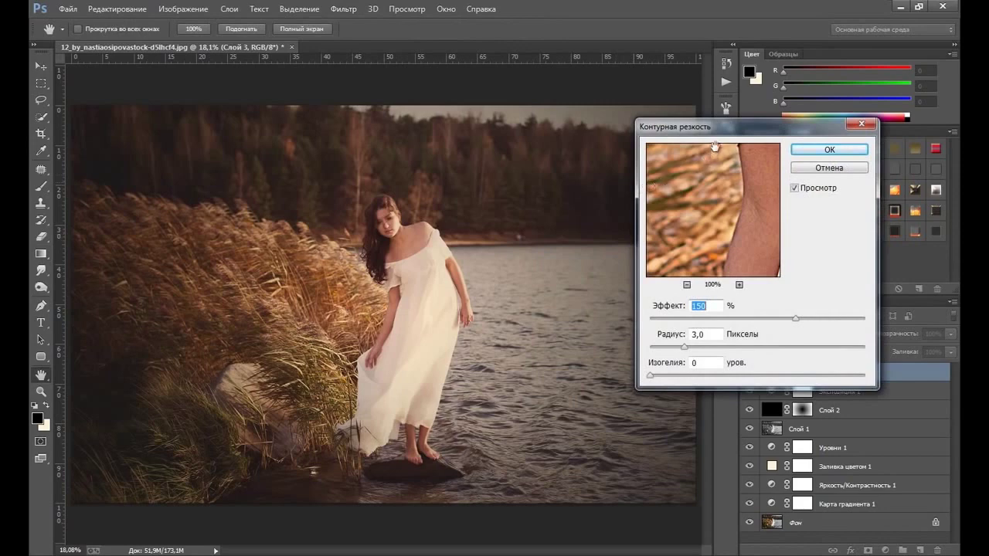
mouse_move(727, 133)
mouse_down()
mouse_move(703, 107)
mouse_move(733, 97)
mouse_move(724, 92)
mouse_up()
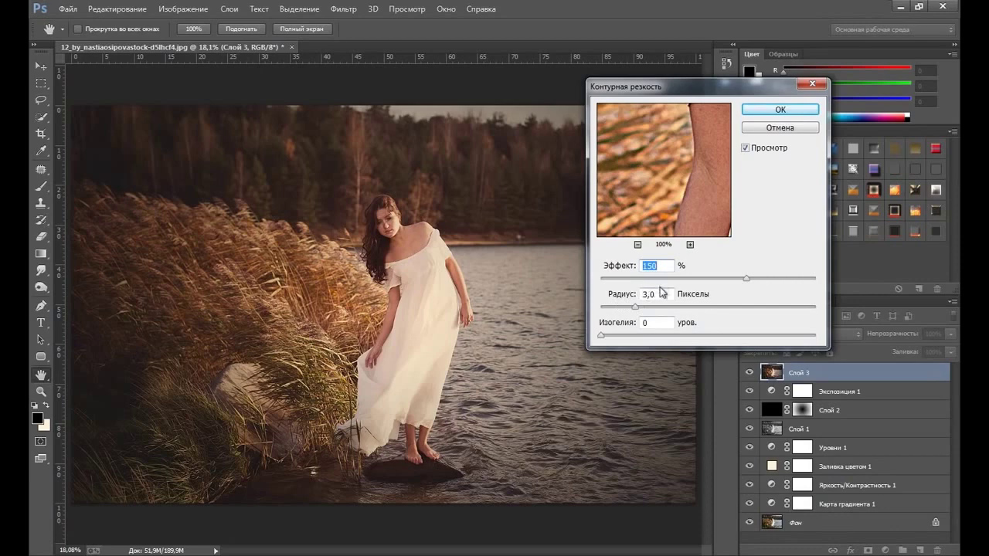
click(782, 109)
key(g)
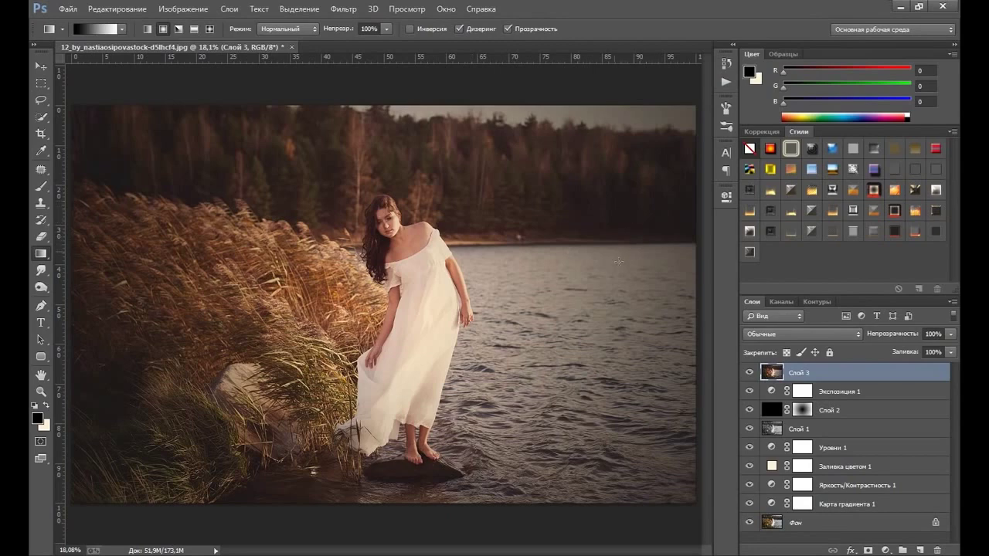
Group Слой 3 through Карта градиента 1 into Группа 1, then toggle its visibility off and on to compare before and after.
shift+click(847, 508)
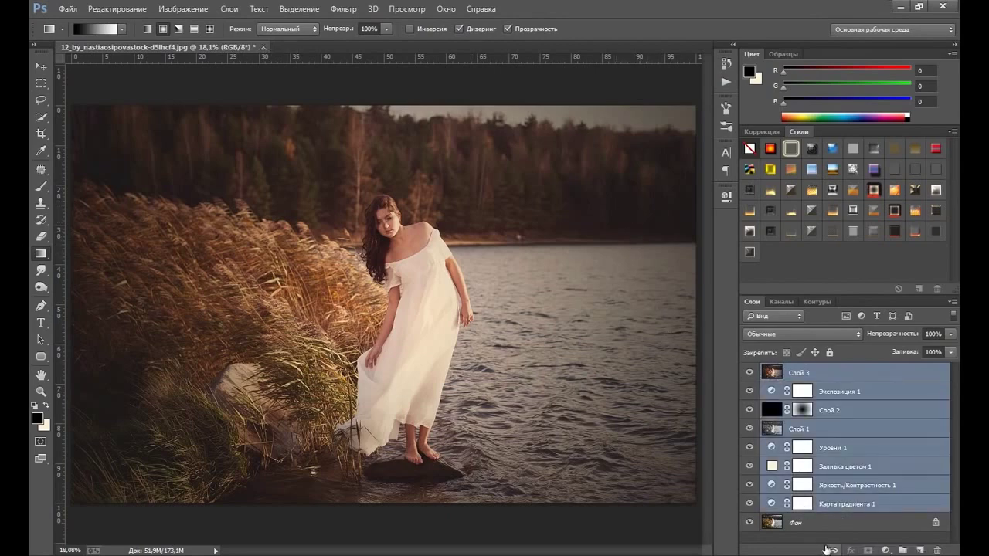
key(ctrl+g)
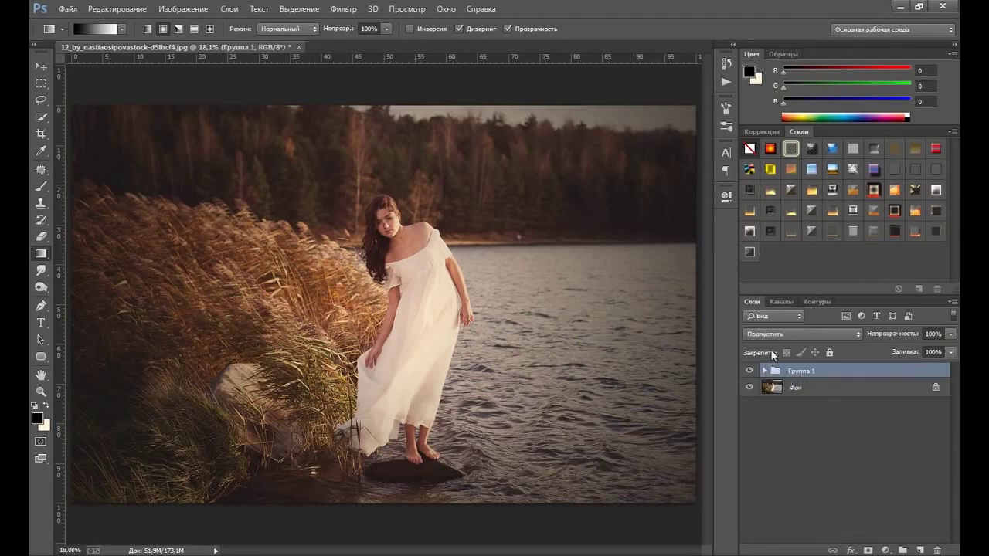
click(749, 372)
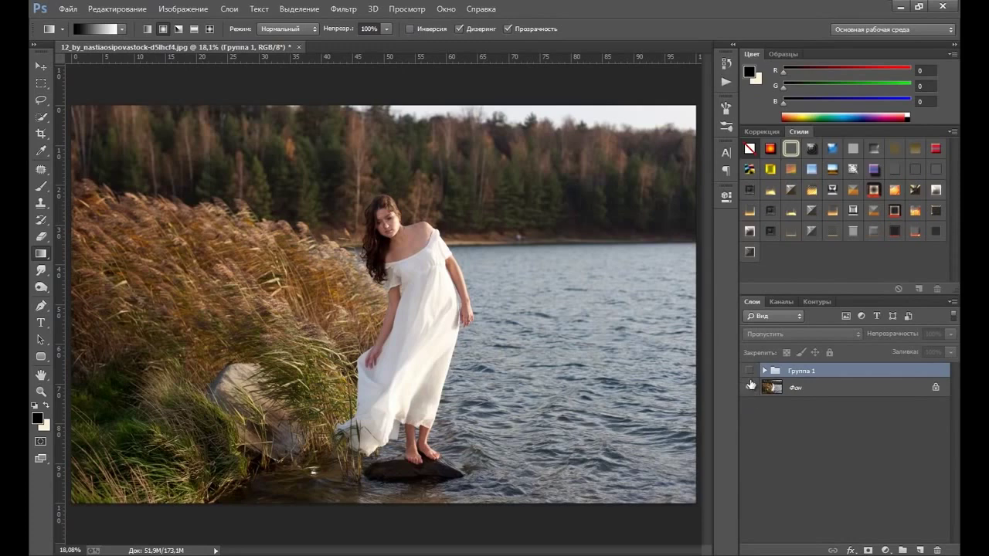
click(749, 372)
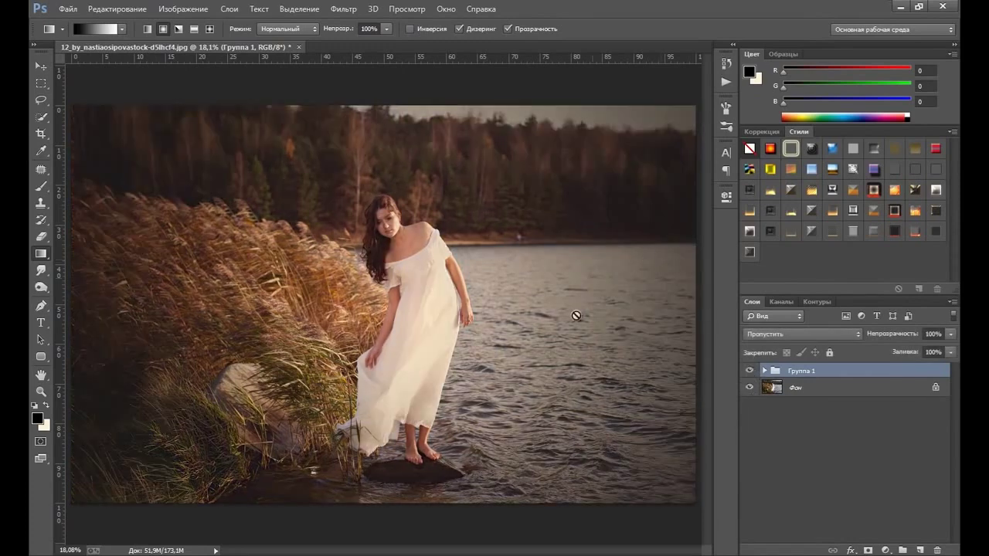